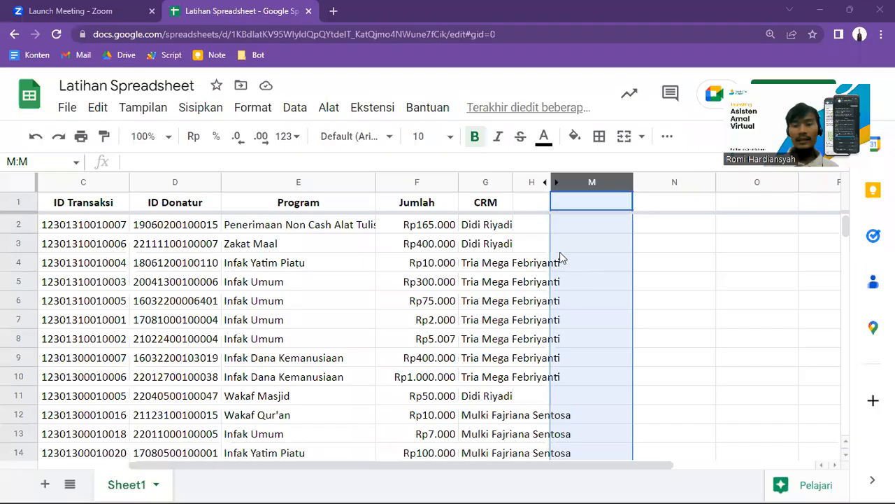
click(518, 243)
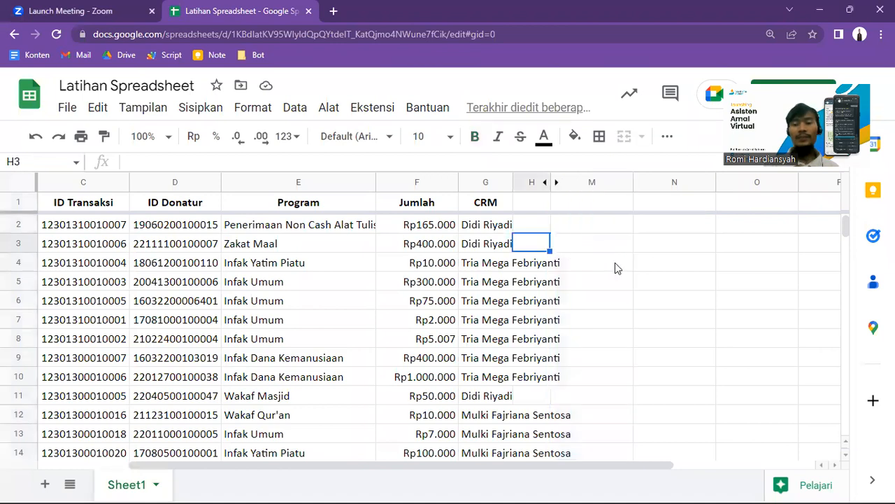
click(631, 281)
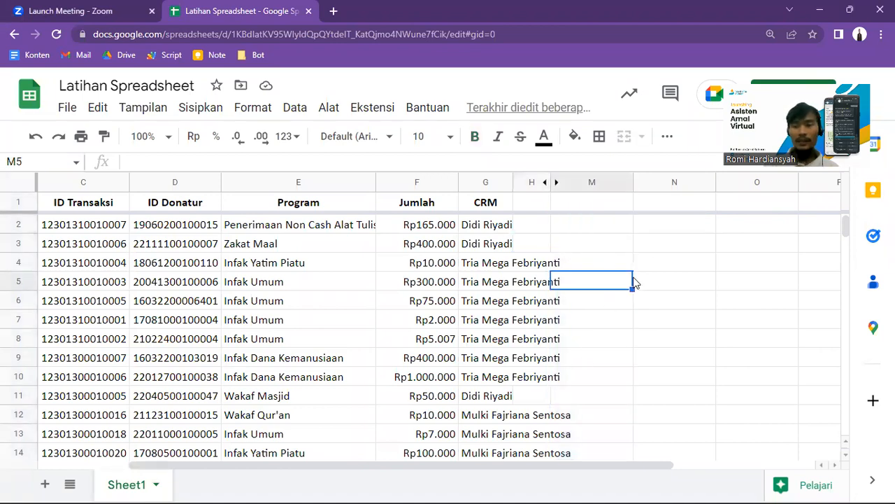
key(Up)
key(Up)
key(Up)
key(Up)
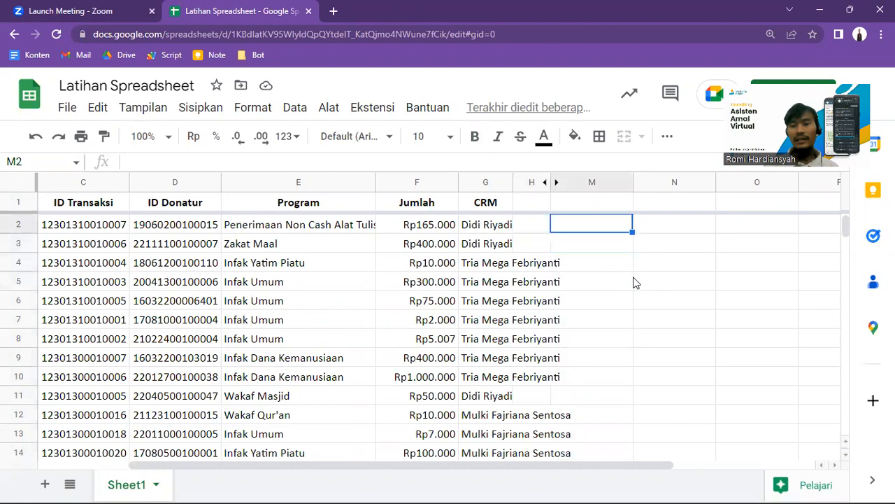
key(Right)
key(Left)
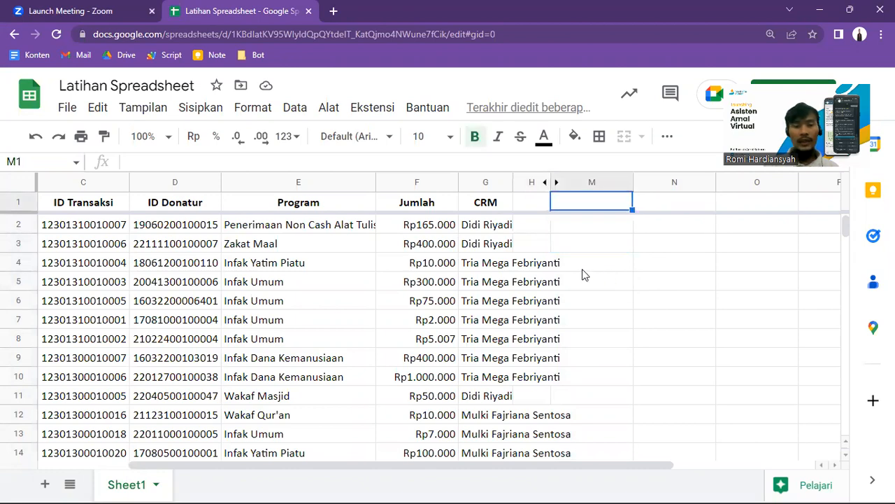
- Look through the Program column down to about row 70 to examine the Infak, Zakat and Wakaf program names, and return to the first rows
click(316, 270)
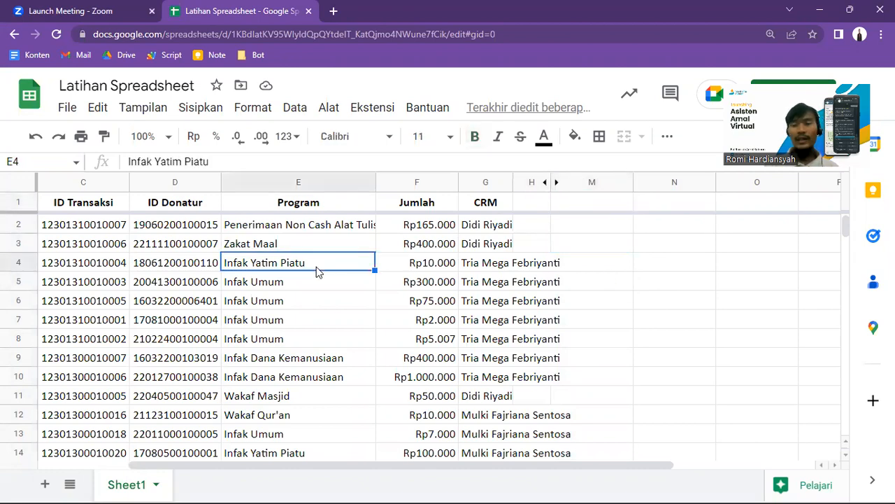
key(Down)
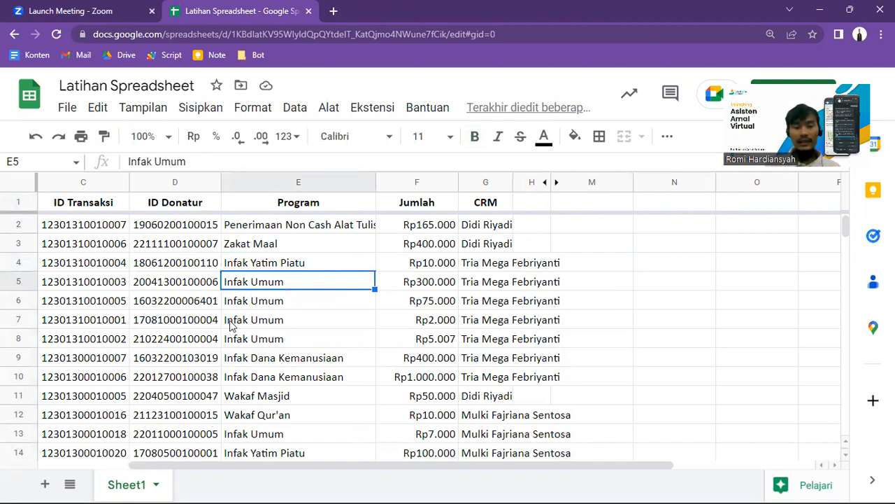
click(287, 309)
key(Up)
key(Up)
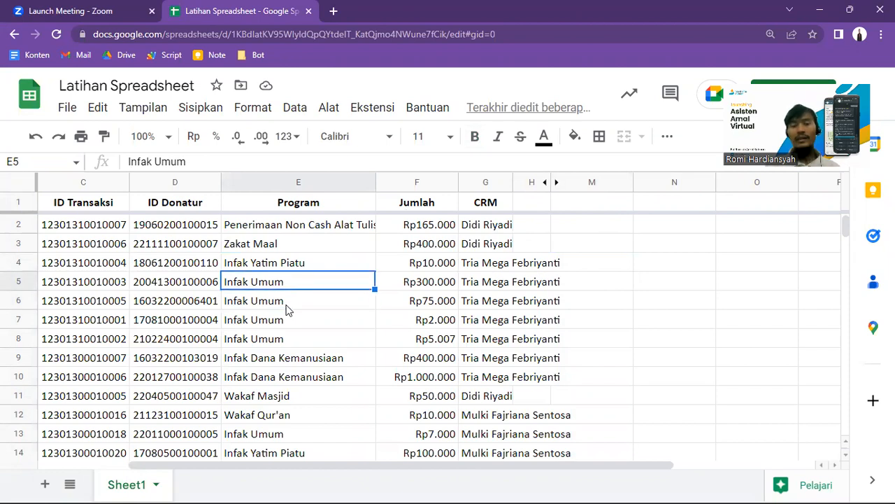
key(Down)
key(Down)
key(Down)
key(Down)
key(Down)
key(Down)
key(Down)
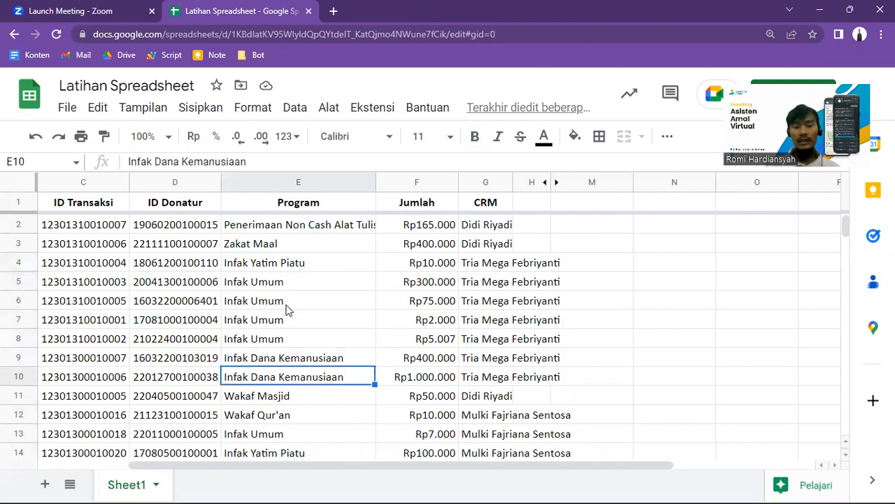
key(Down)
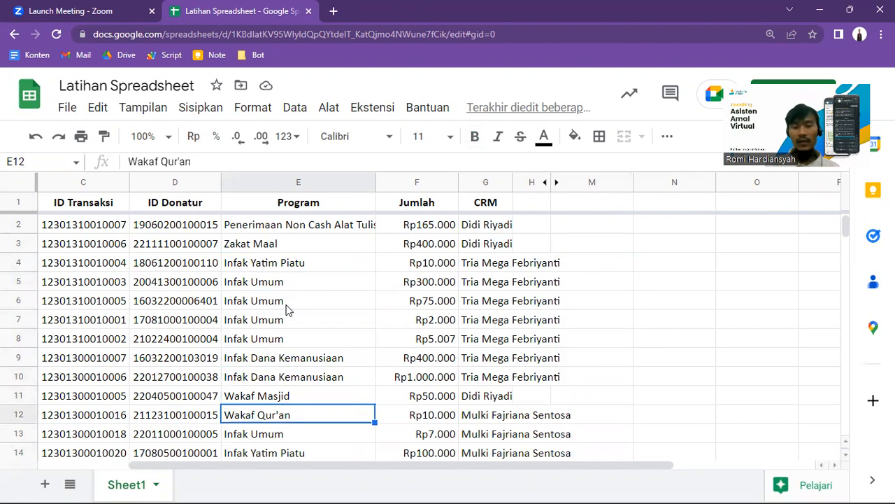
key(Down)
key(Down)
key(Down)
key(Down)
key(Down)
key(Down)
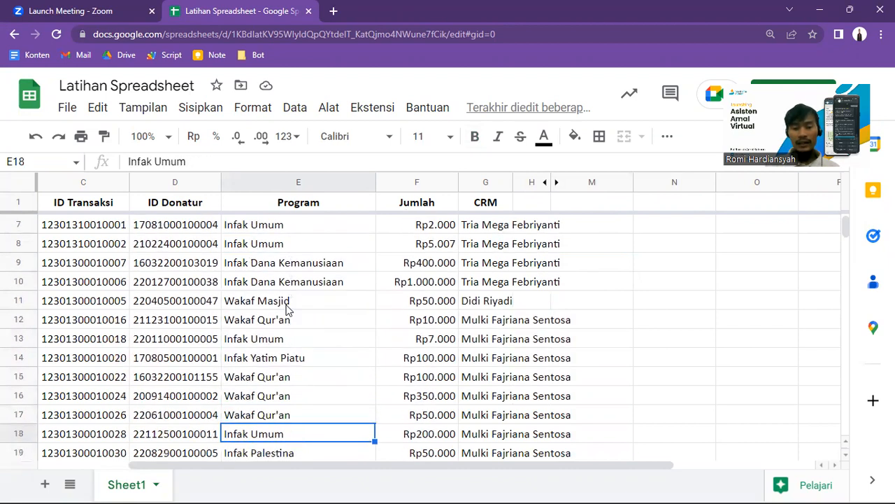
key(Down)
key(Down)
key(Down)
key(Down)
key(Down)
key(Down)
key(Down)
key(Down)
key(Down)
key(Down)
key(Down)
key(Down)
key(Down)
key(Down)
key(Down)
key(Down)
key(Down)
key(Down)
key(Down)
key(Down)
key(Up)
key(Up)
key(Up)
key(Up)
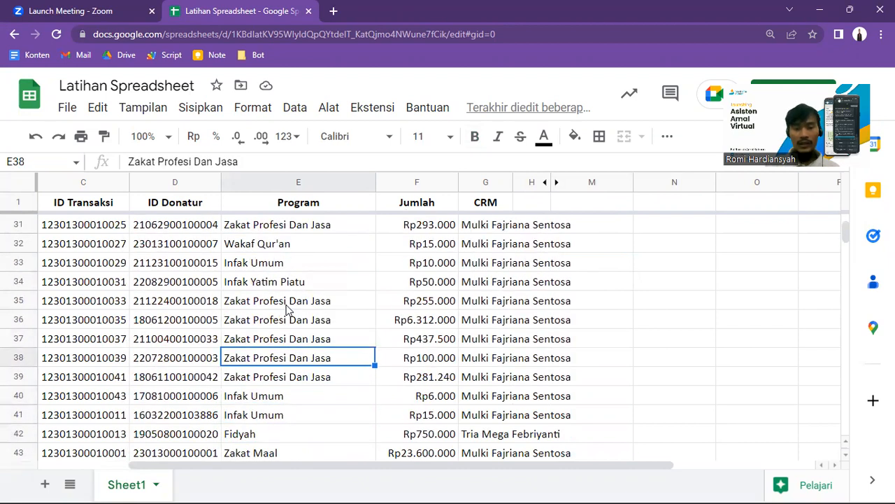
key(Down)
key(Down)
key(Down)
key(Down)
key(Down)
key(Down)
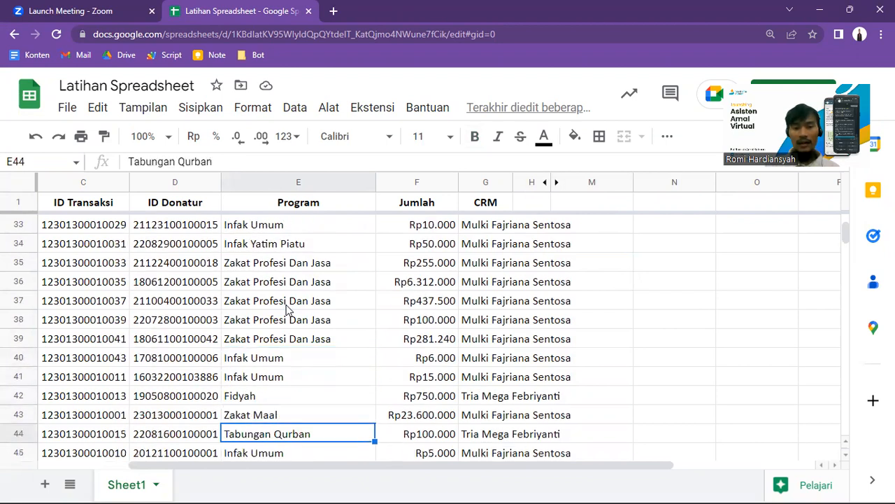
key(Down)
key(Down)
key(Down)
key(Down)
key(Down)
key(Down)
key(Down)
key(Down)
key(Down)
key(Down)
key(Down)
key(Down)
key(Down)
key(Down)
key(Down)
key(Down)
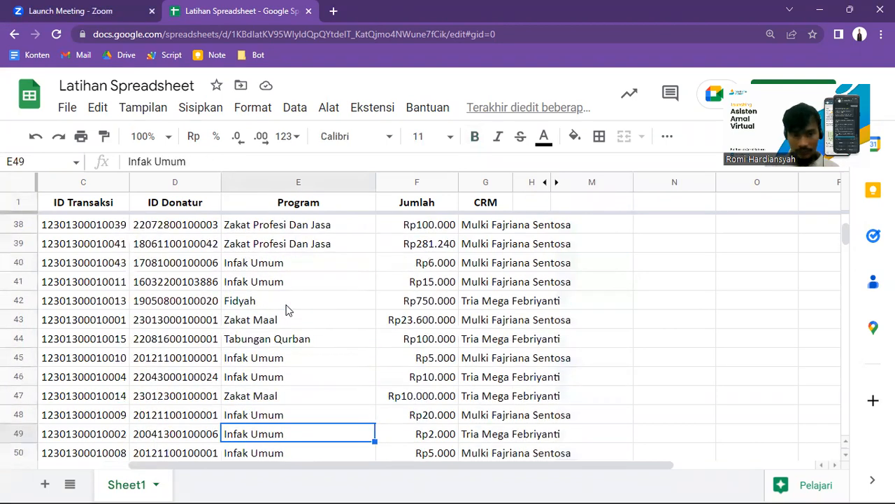
key(Up)
key(Up)
key(Down)
key(Up)
key(Page_Down)
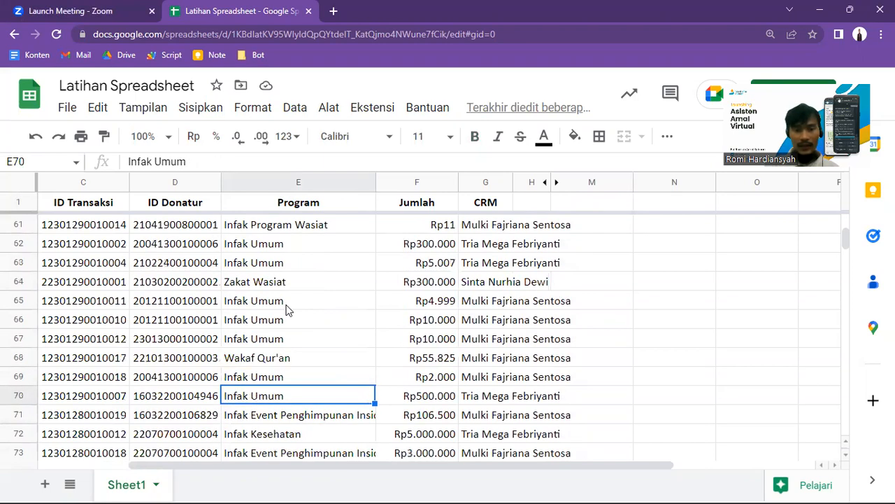
key(Up)
key(Up)
key(Up)
key(Up)
key(Up)
key(Up)
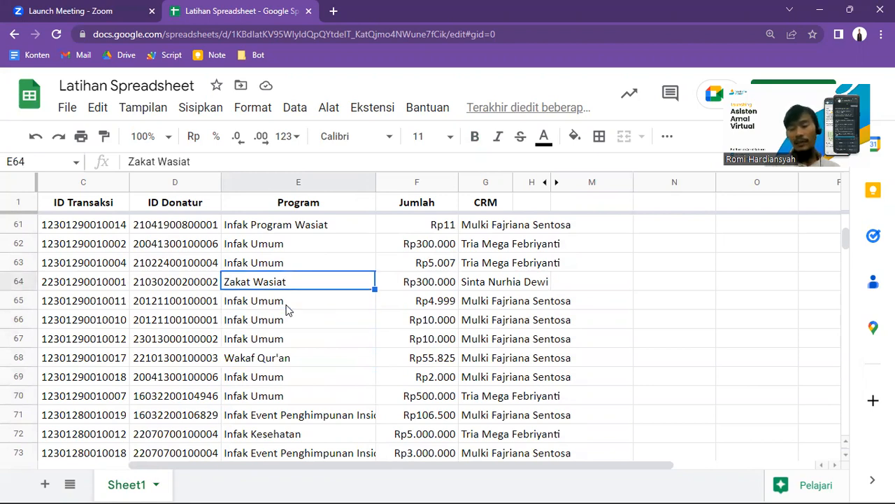
key(Down)
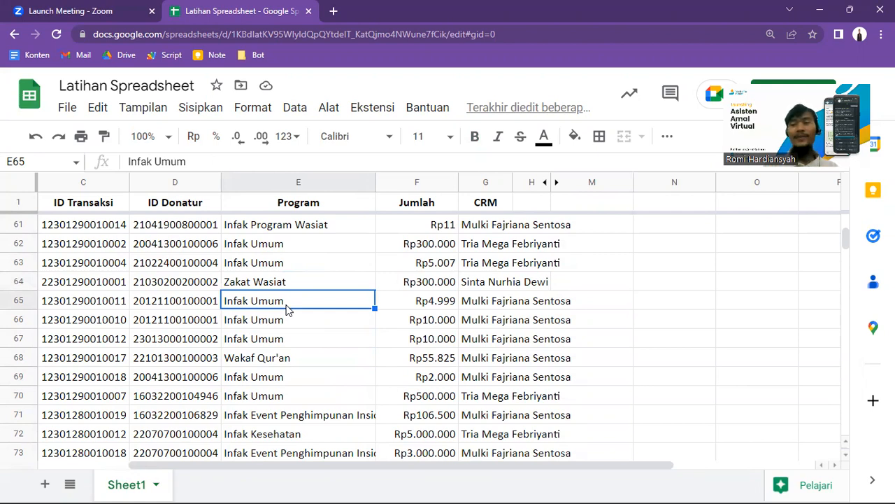
key(Page_Up)
key(Page_Up)
key(Page_Up)
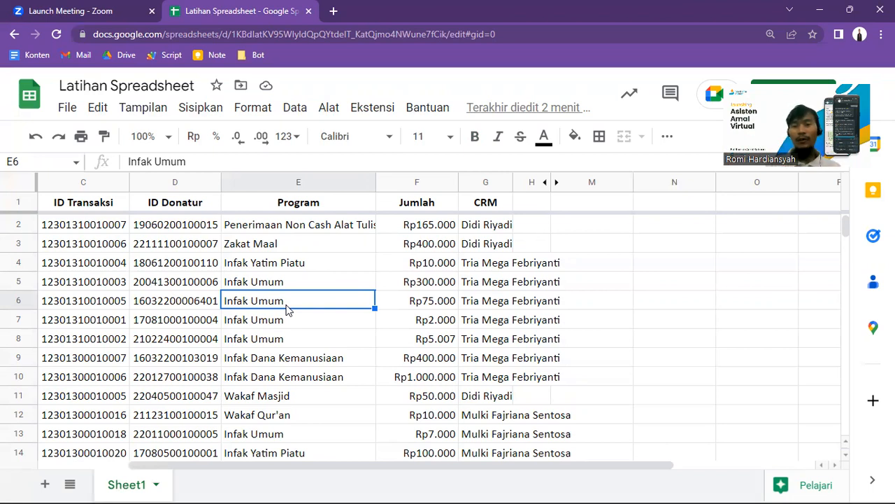
- Enter =SUMIF(E:E;"Infak";F:F) in cell M1 and format the cell as rupiah currency
click(606, 210)
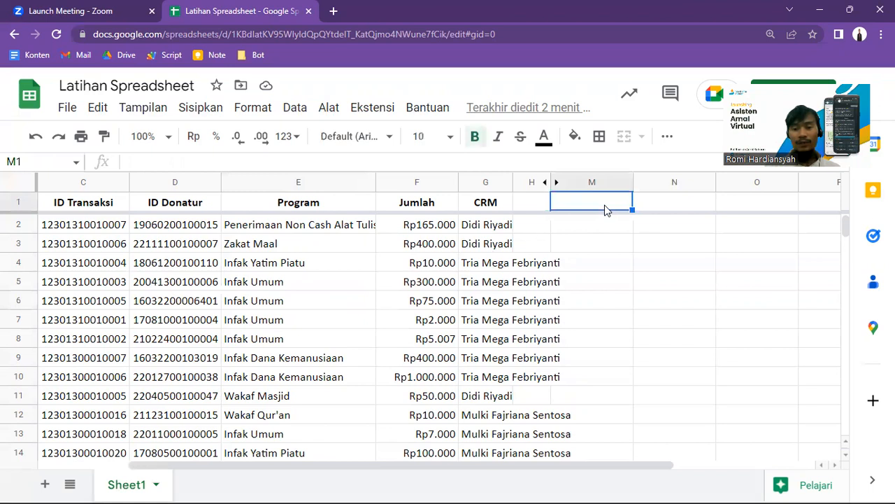
text(=SUMI)
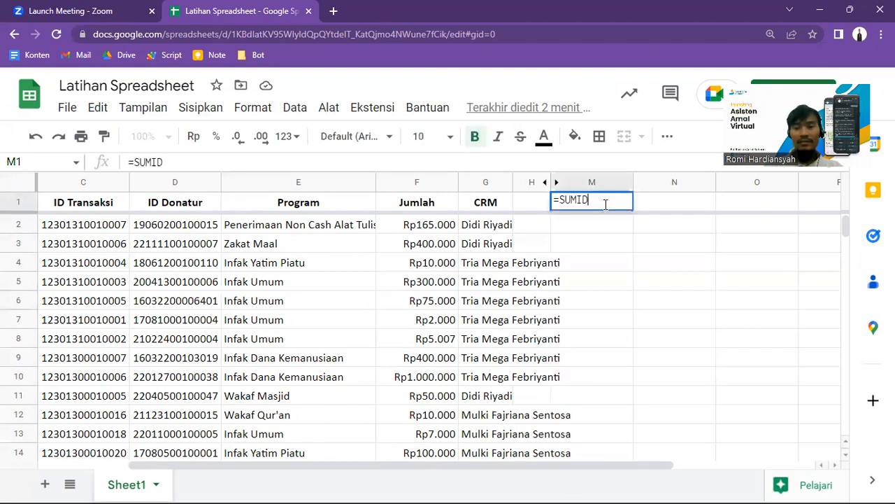
text(F()
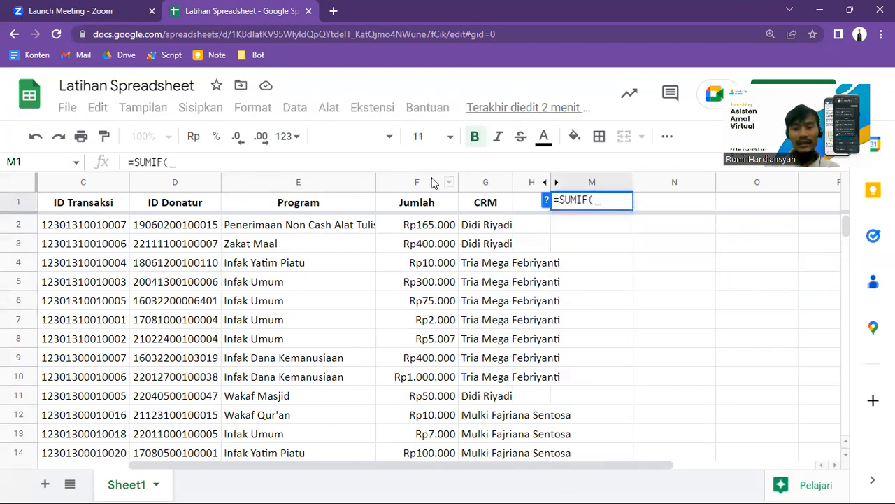
click(308, 184)
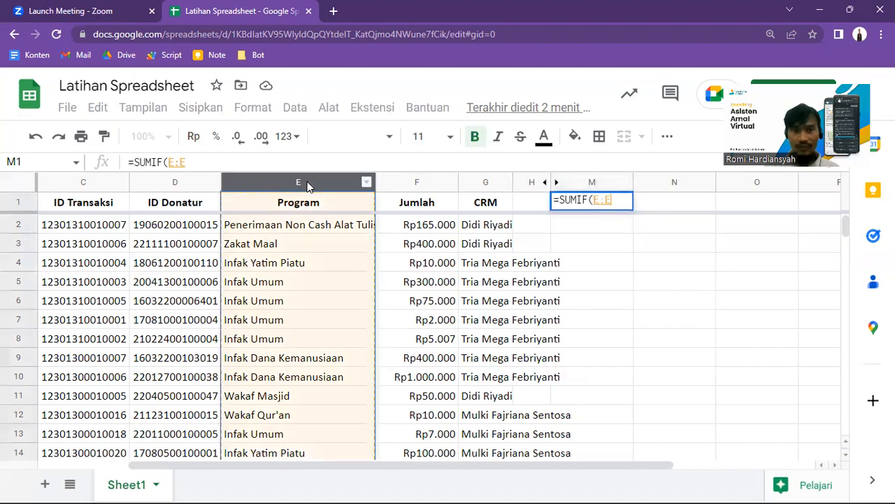
text(;"Infa)
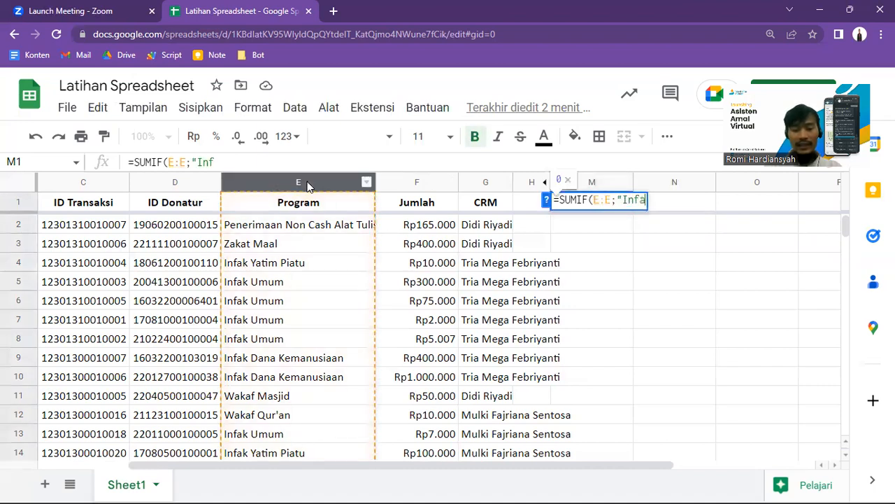
text(k";)
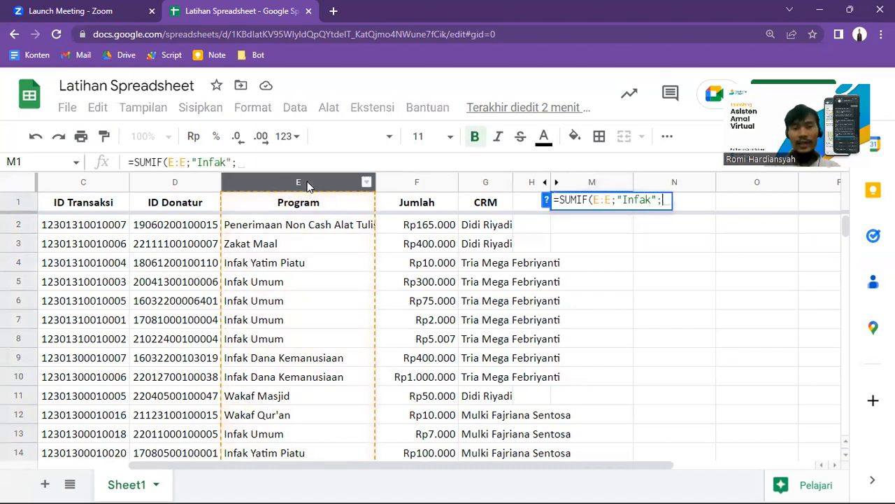
click(430, 186)
text())
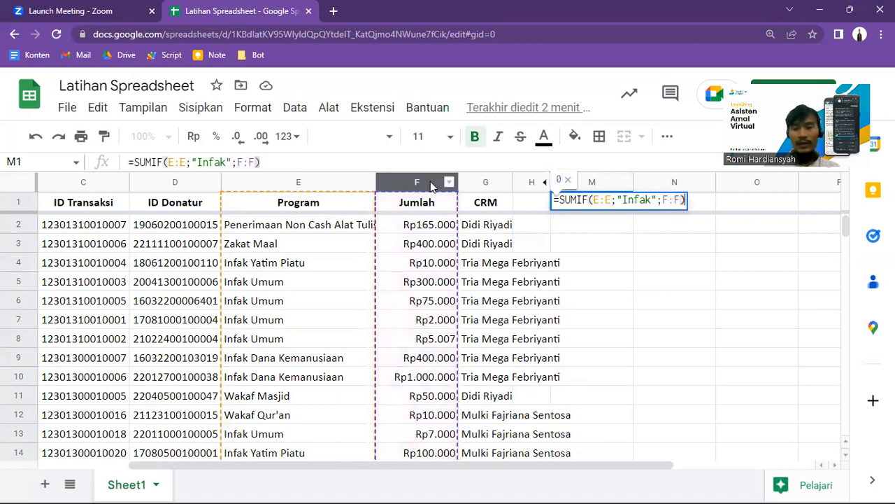
key(Return)
key(Up)
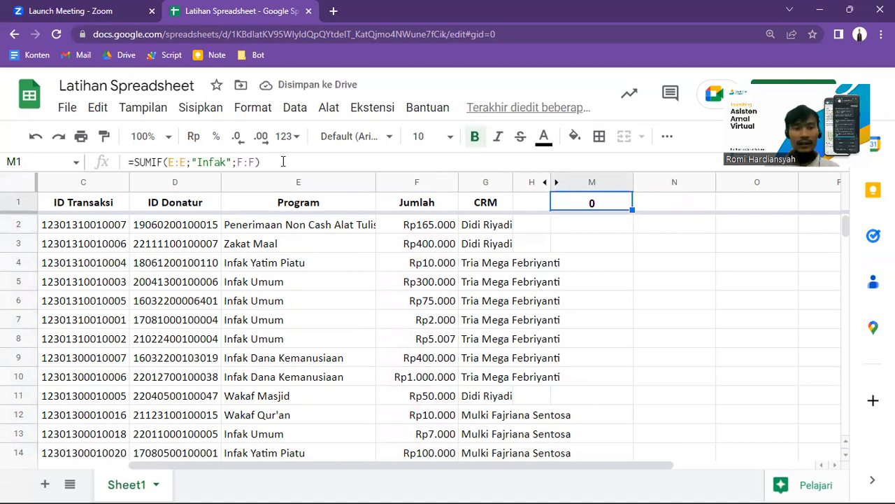
click(196, 141)
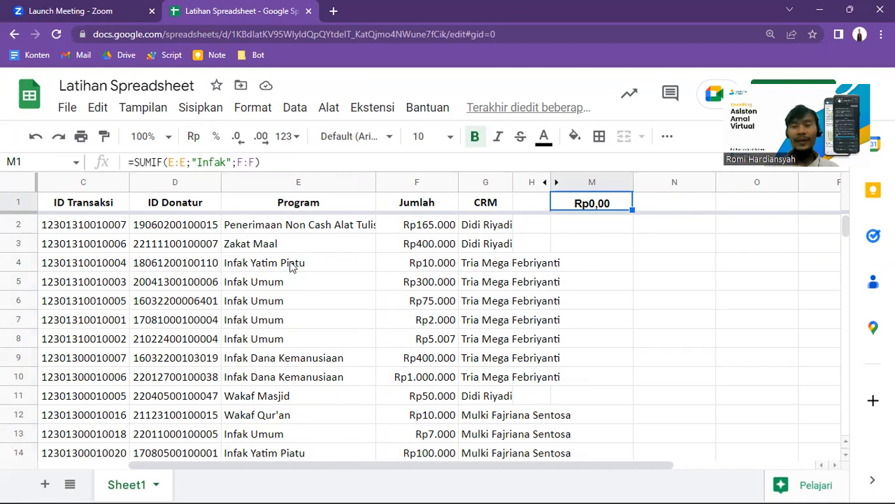
- Change the SUMIF criterion in cell M1 from "Infak" to "Zakat"
drag(213, 163, 224, 163)
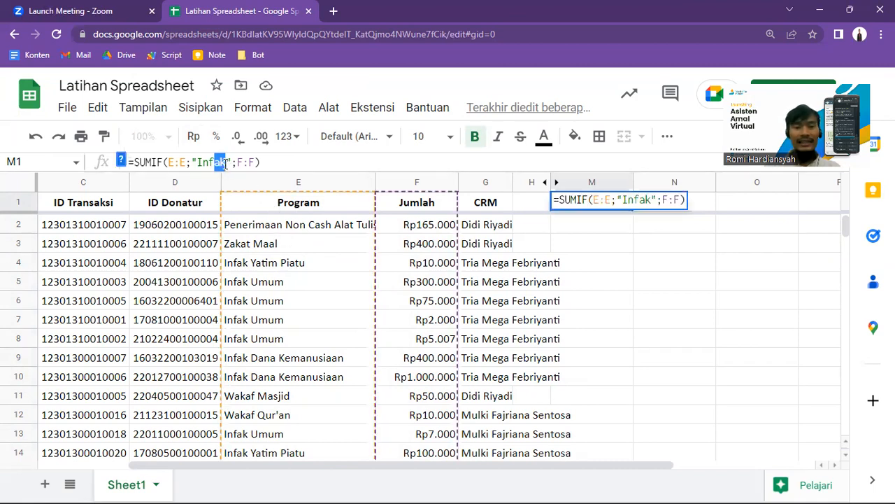
double_click(224, 163)
text(Zakat)
key(Return)
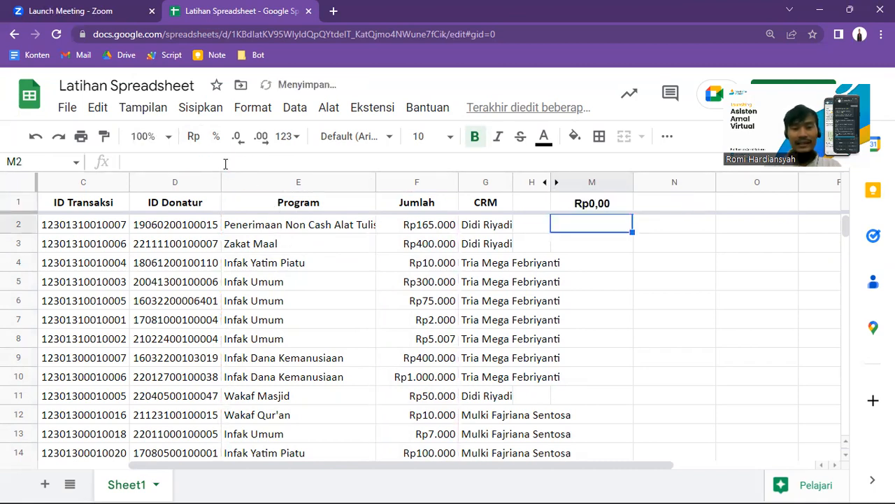
key(Up)
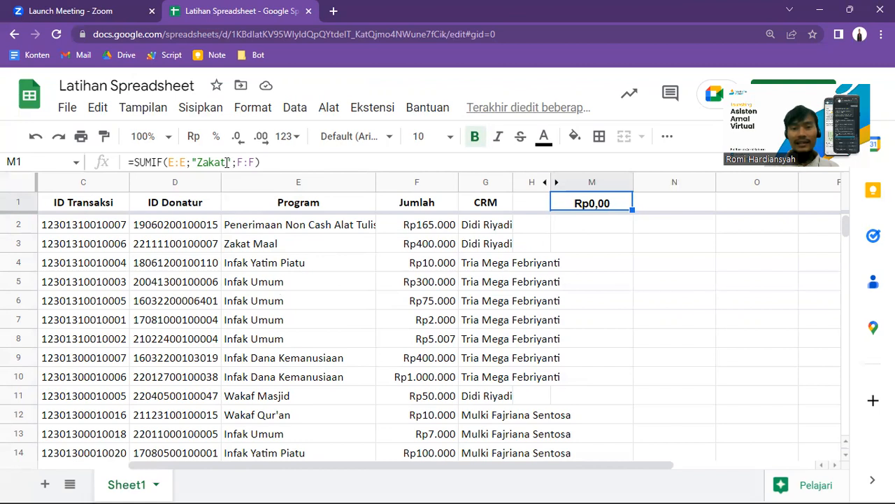
- Shorten the program name in cell E3 to "Zakat" and check the SUMIF total in M1 against the amount in row 3
click(281, 246)
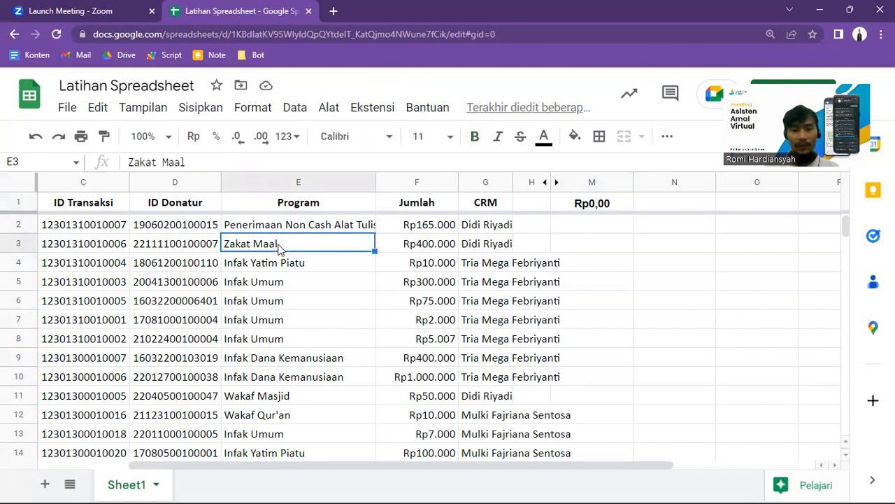
click(204, 164)
key(BackSpace)
key(BackSpace)
key(BackSpace)
key(BackSpace)
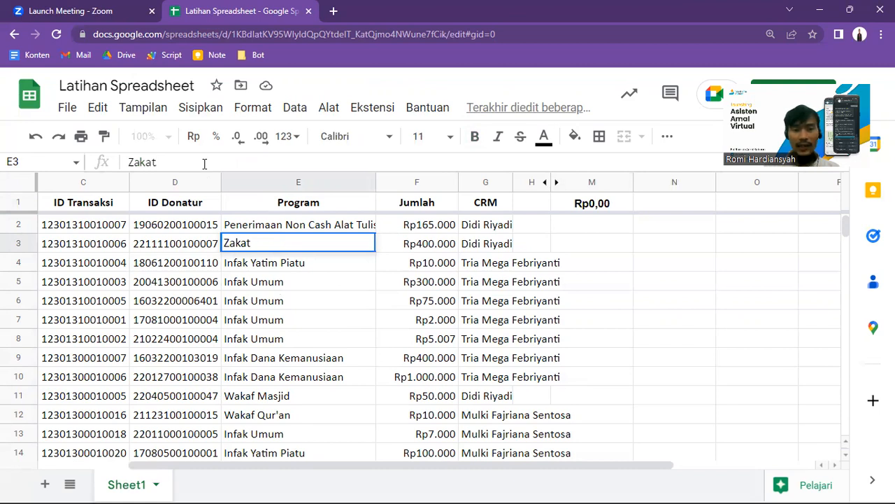
key(Return)
key(Up)
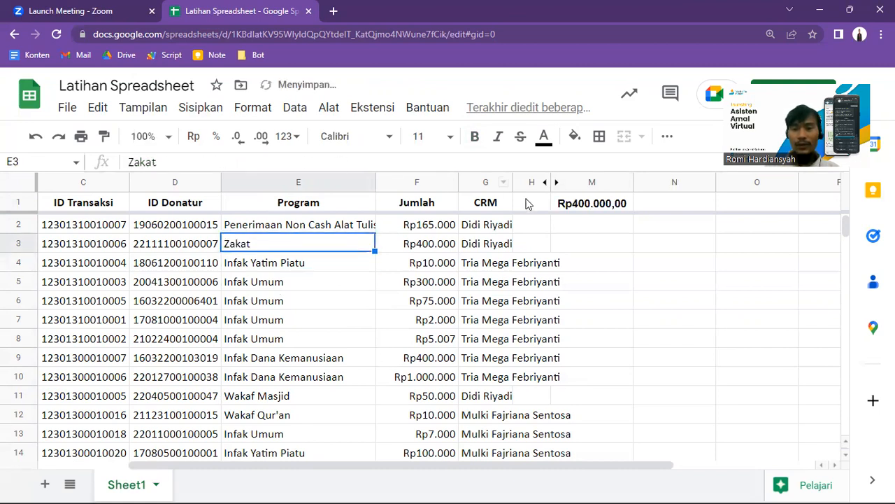
click(591, 204)
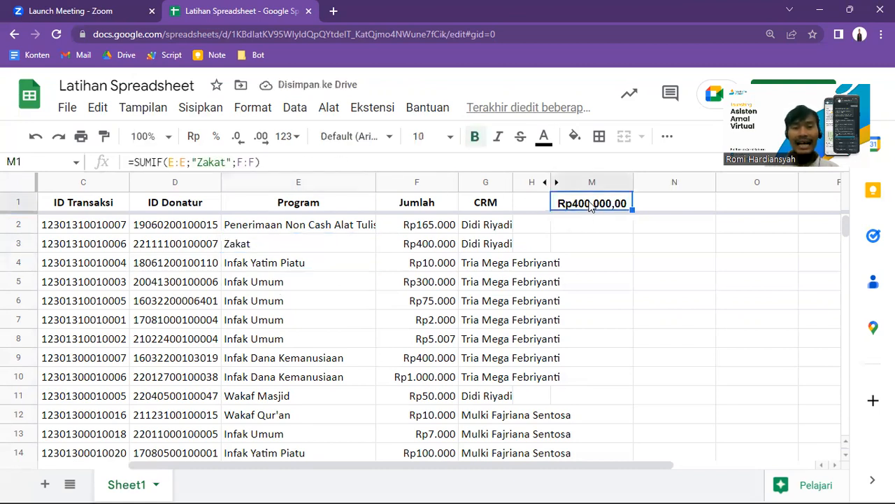
click(348, 250)
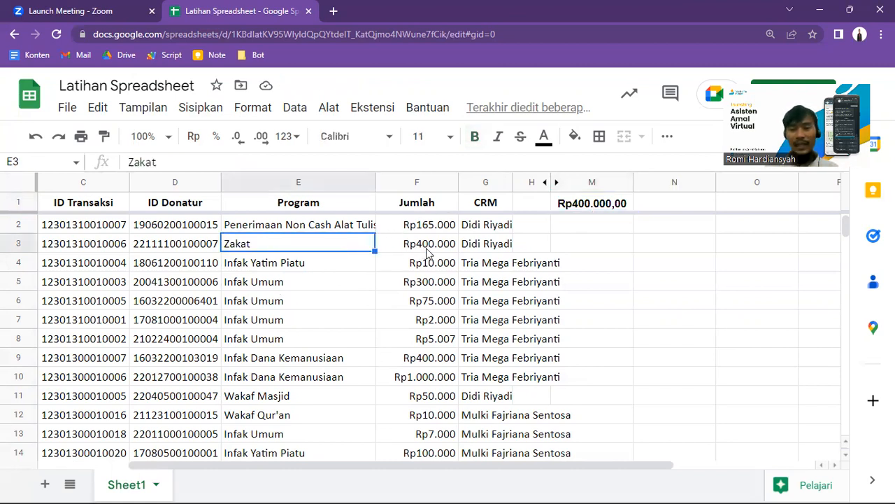
click(427, 251)
click(352, 251)
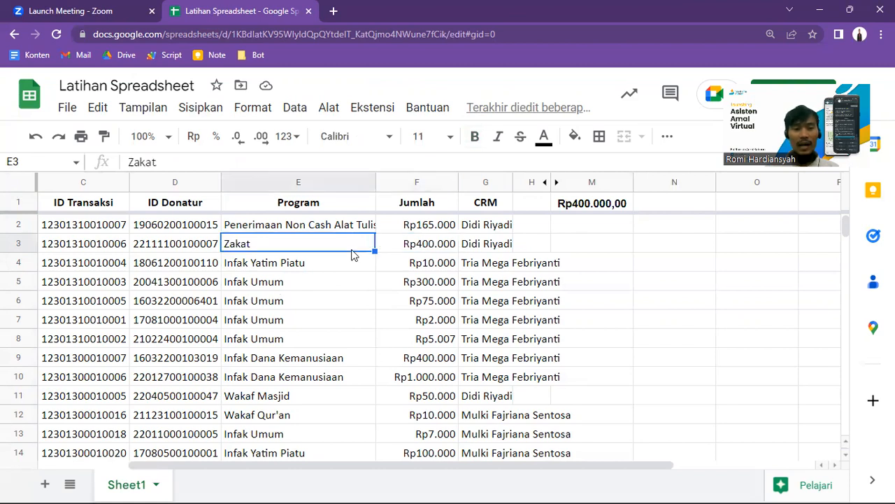
- Restore the program name in cell E3 to "Zakat Maal" and compare it with the SUMIF total in M1
click(237, 164)
text(Maal)
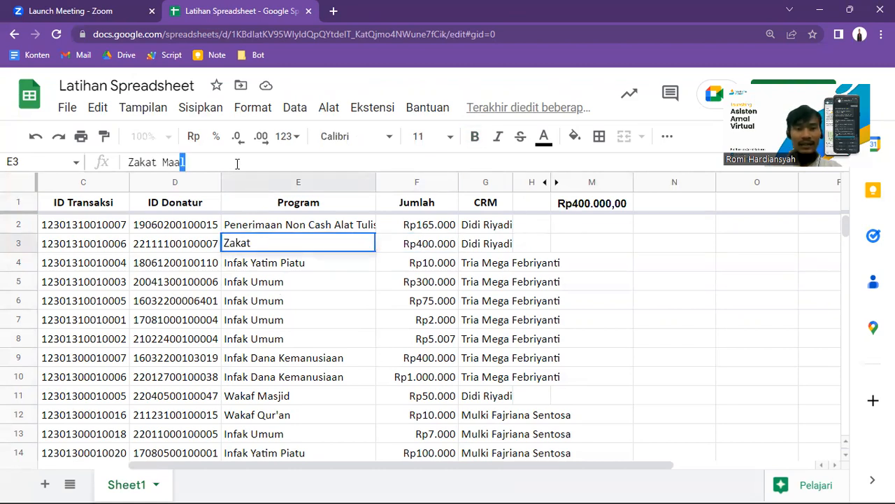
key(Return)
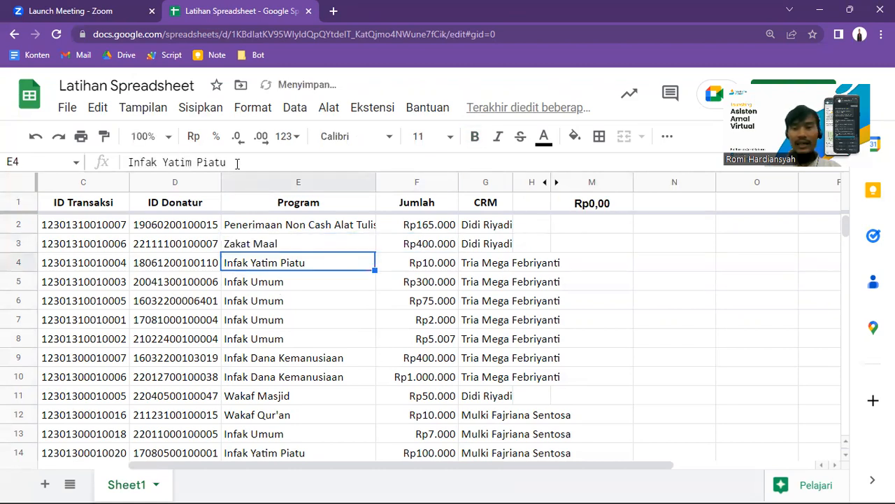
click(607, 203)
click(269, 245)
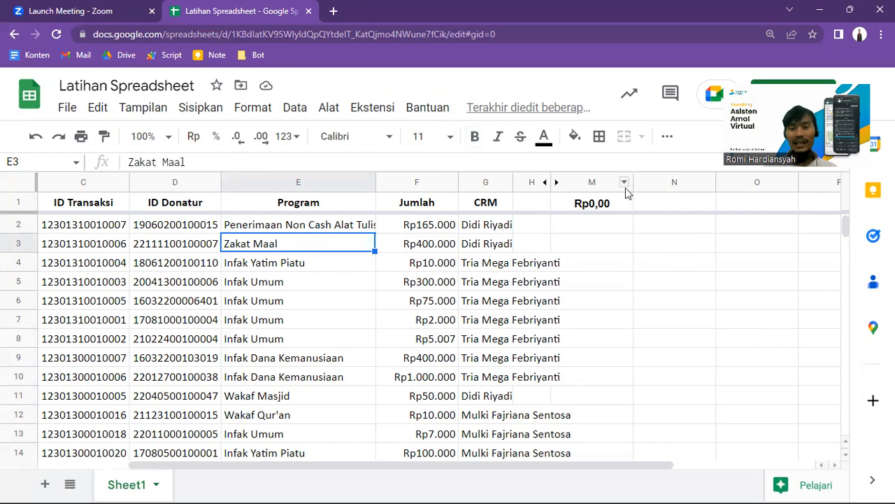
- Change the SUMIF criterion in cell M1 to "Zakat Maal"
click(615, 208)
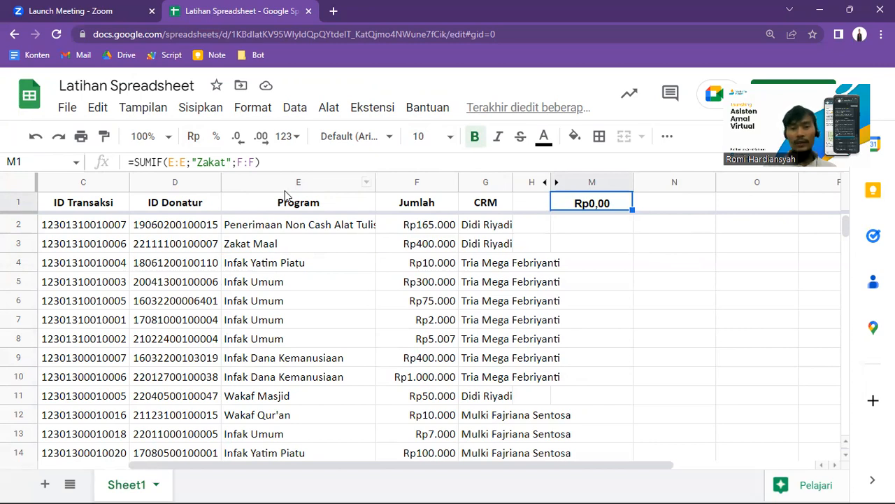
click(226, 162)
text(Maal)
key(Return)
key(Up)
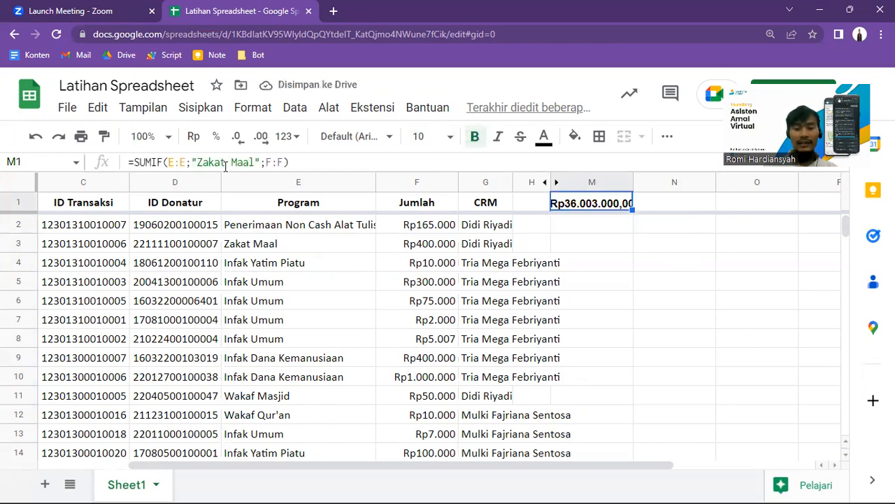
- Add a second term, SUMIF(E:E;"Zakat Wasiat";F:F), to the formula in M1 and widen column M to fit the amount
click(306, 161)
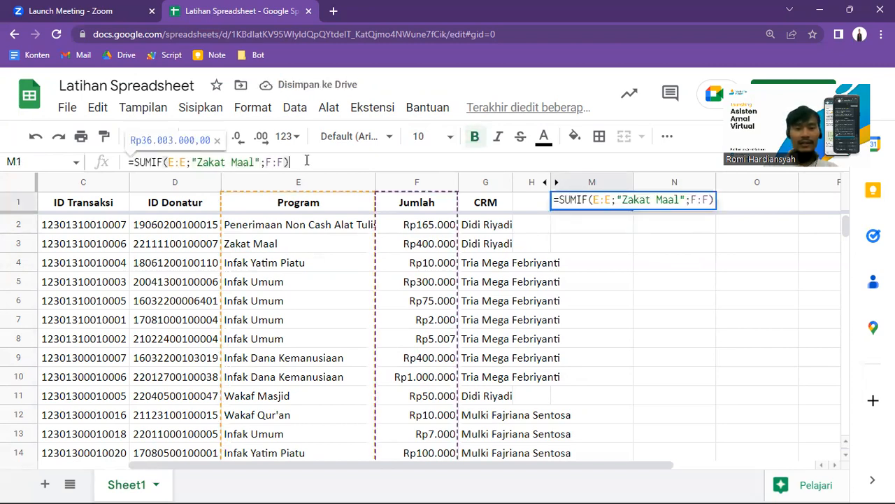
text(+)
key(Left)
key(shift+Home)
key(shift+Right)
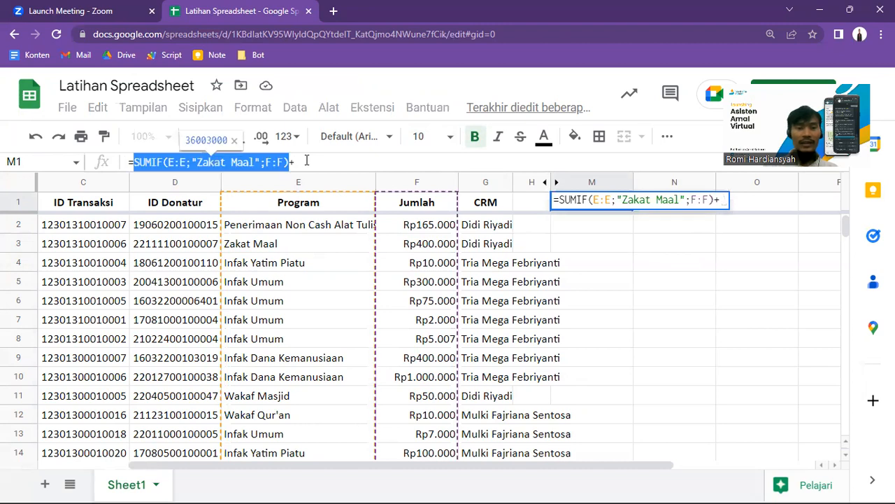
key(ctrl+c)
key(End)
key(ctrl+v)
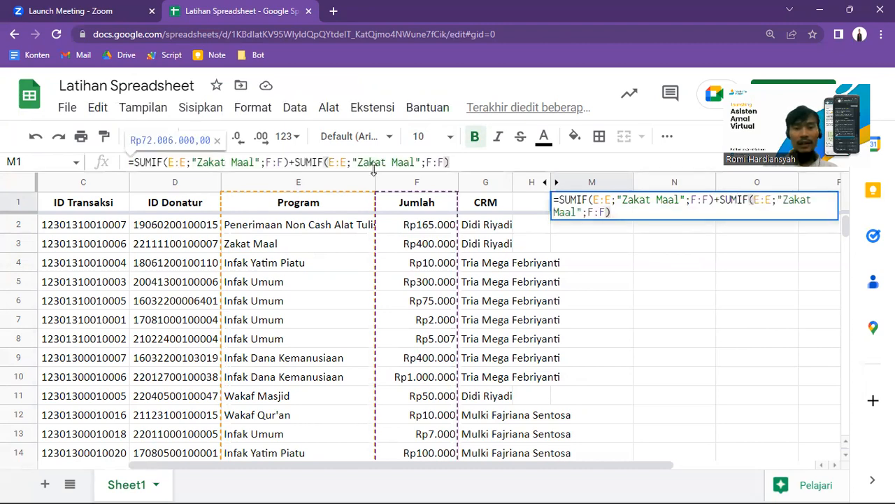
double_click(399, 162)
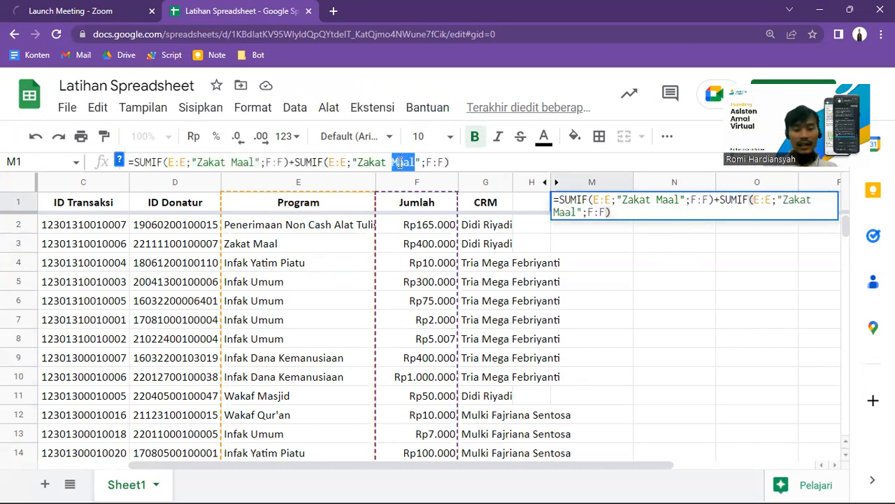
text(Wasiat)
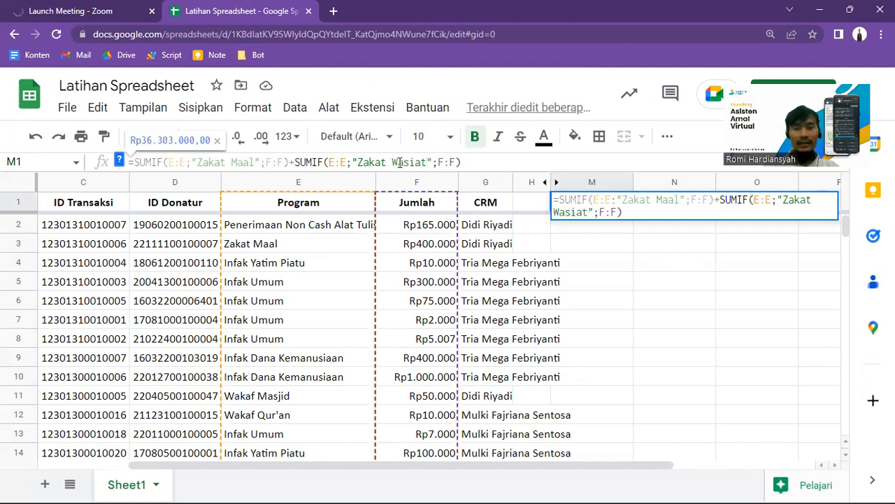
key(Return)
key(Up)
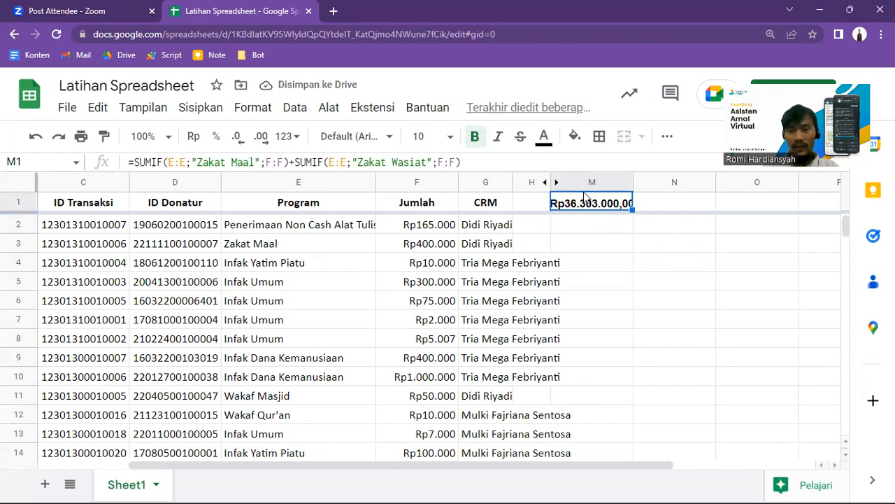
drag(631, 182, 643, 182)
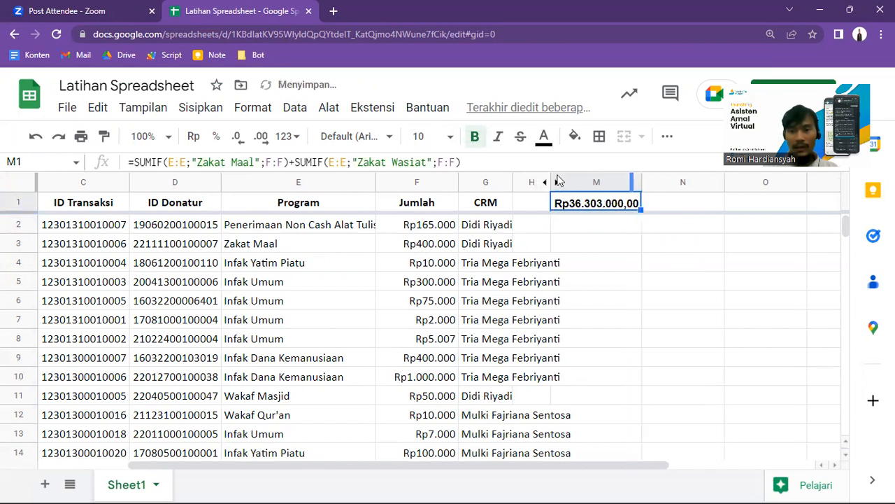
- Preview the separate results of the "Zakat Wasiat" and "Zakat Maal" SUMIF terms within the M1 formula
click(291, 162)
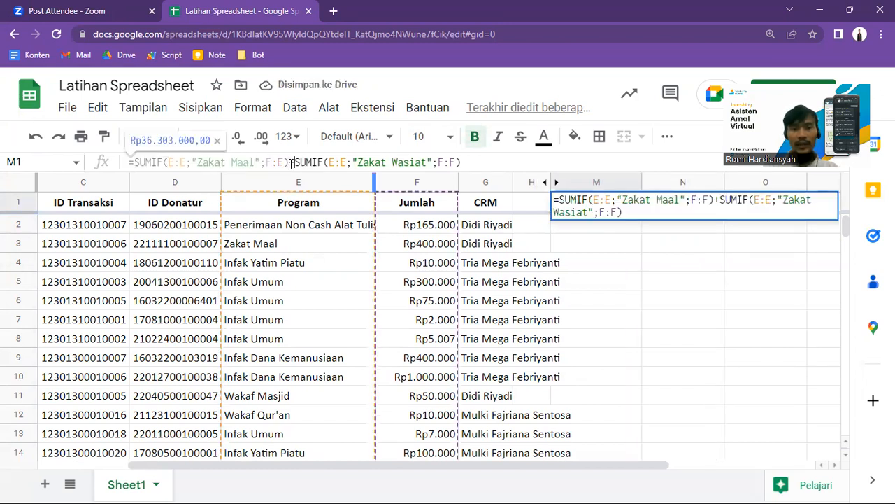
key(Return)
key(Up)
click(290, 162)
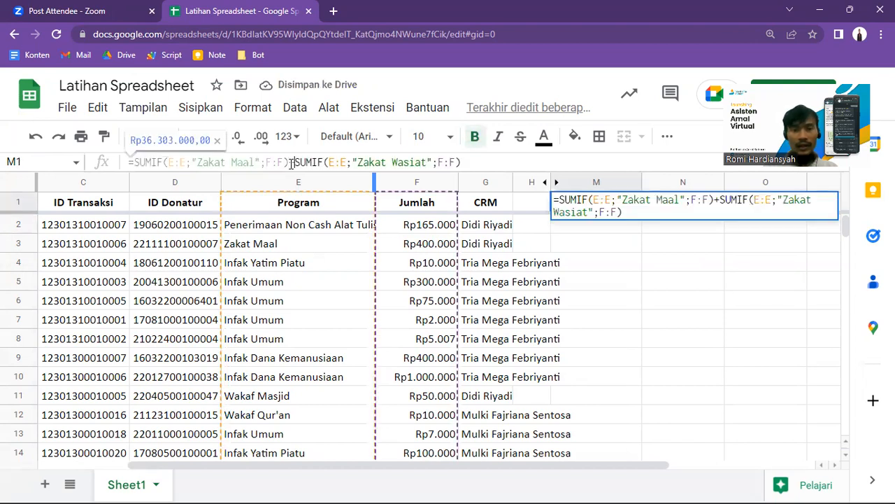
drag(293, 162, 460, 162)
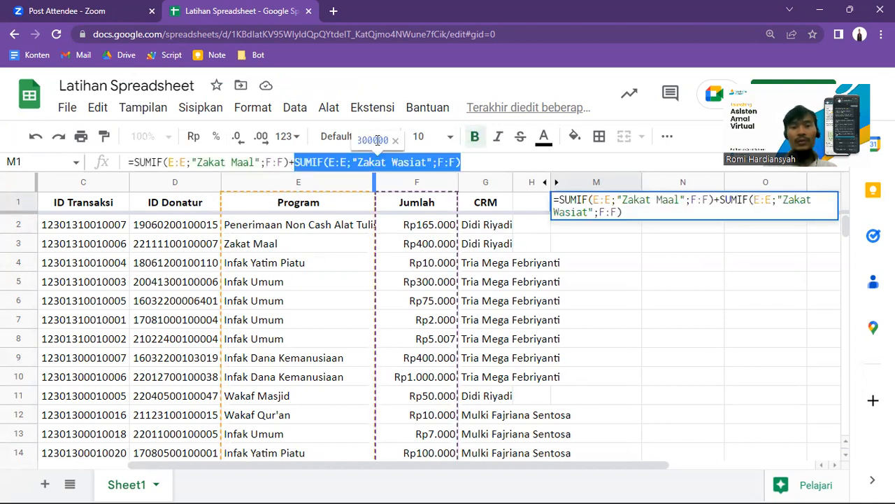
click(287, 163)
drag(287, 163, 133, 163)
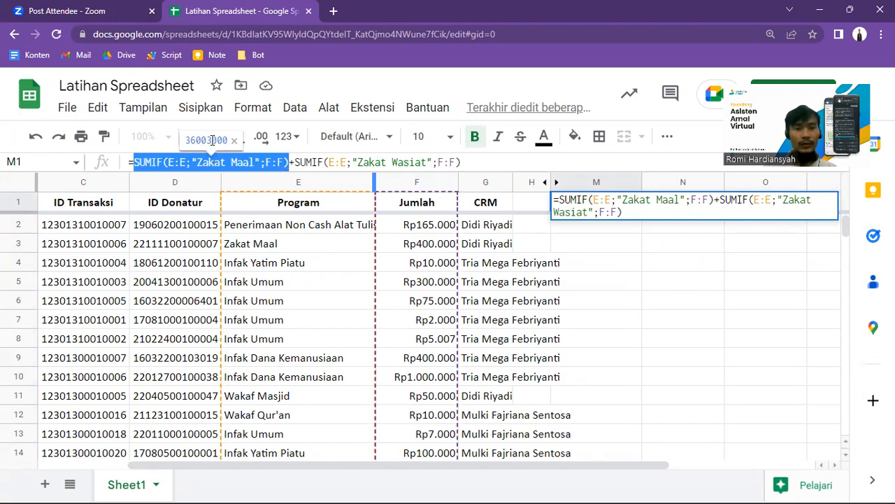
click(332, 163)
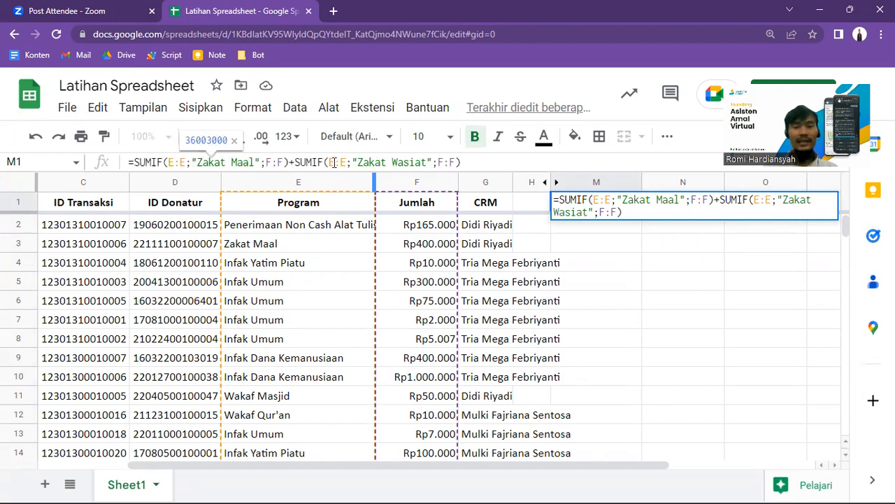
- Append a third term, SUMIF(E:E;"Zakat Profesi Dan Jasa";F:F), to the sum in cell M1
key(End)
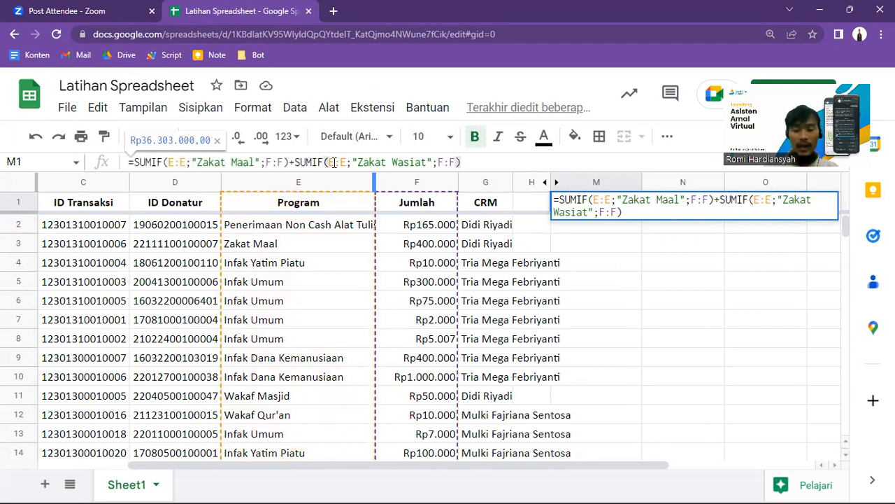
text(+)
key(ctrl+v)
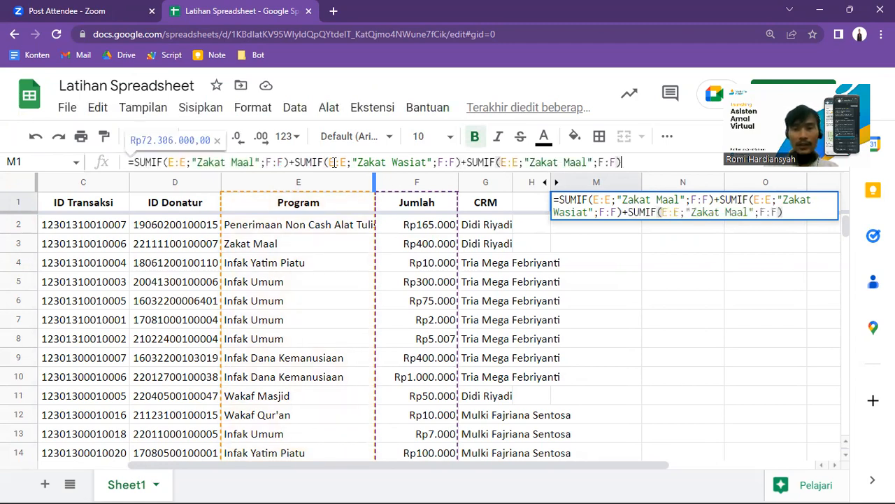
key(shift+Left)
key(shift+Left)
key(shift+Left)
key(shift+Left)
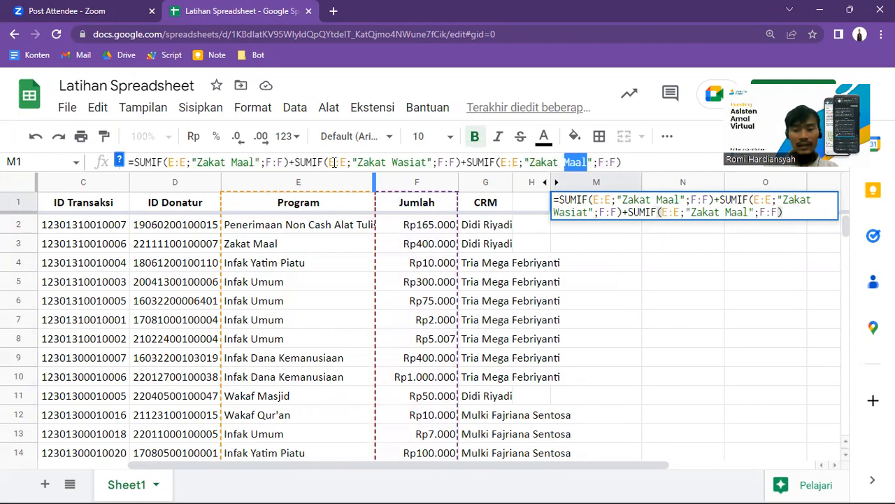
text(Profe)
text(si Dan Jas)
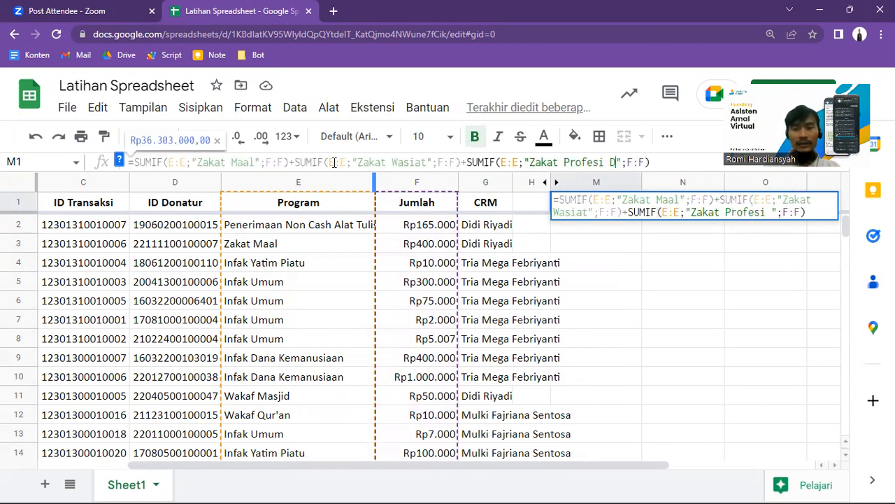
text(a)
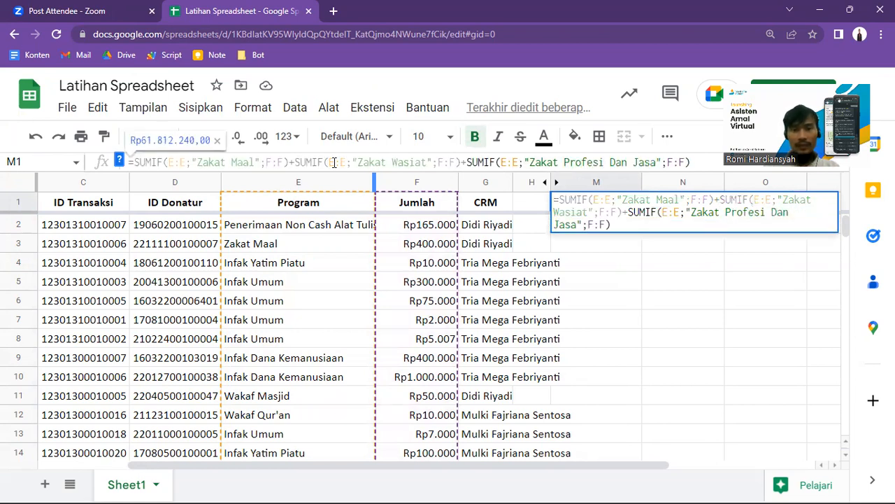
key(Return)
key(Up)
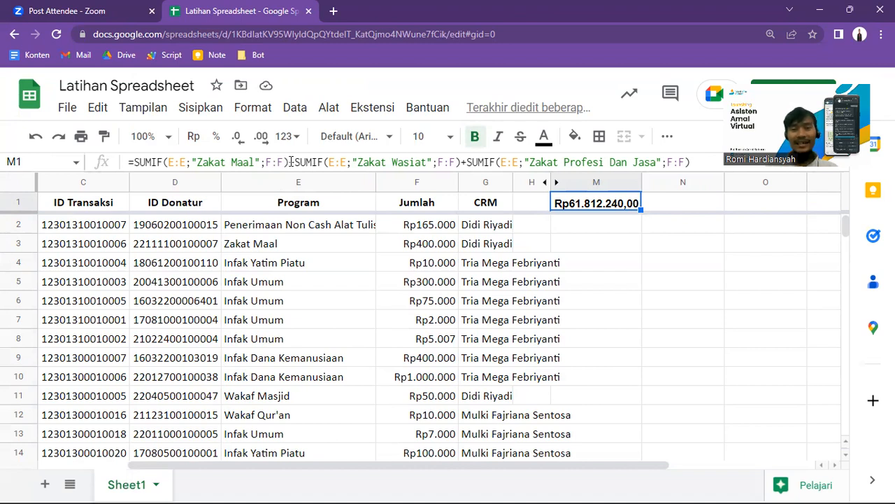
- Remove the two added SUMIF terms from M1 and shorten the remaining criterion to "Zakat"
click(290, 161)
key(shift+End)
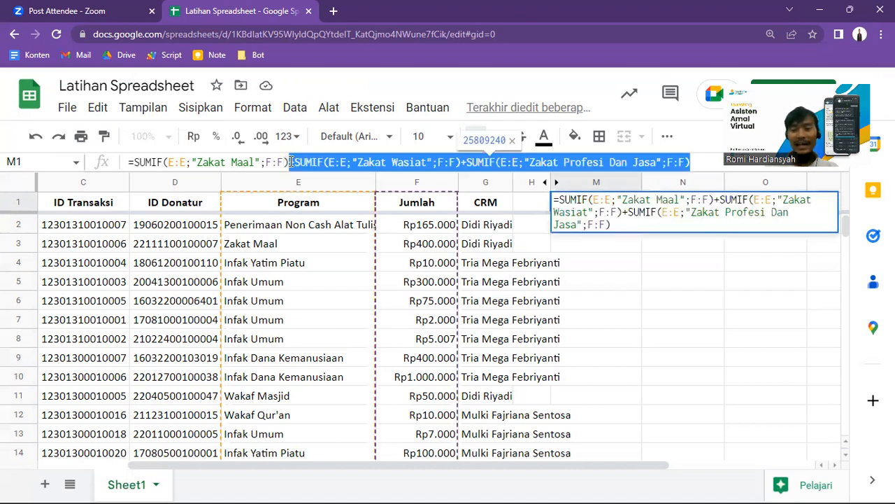
key(BackSpace)
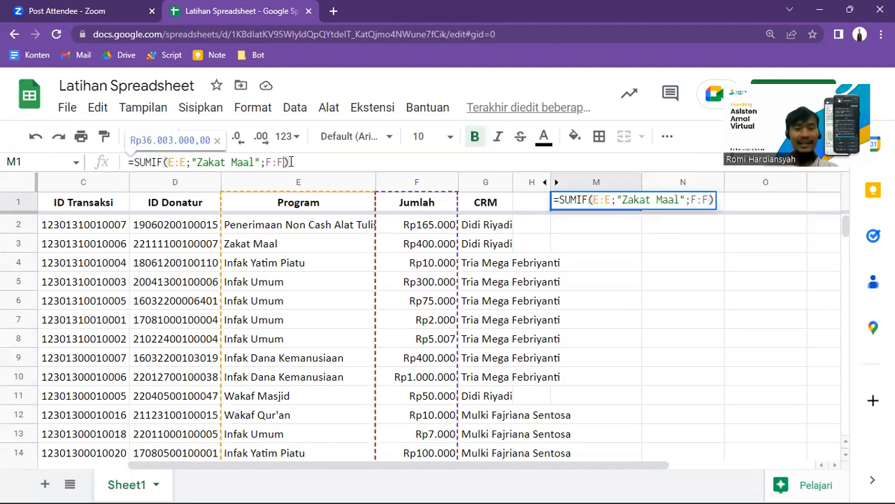
key(Left)
key(Left)
key(Left)
key(Left)
key(Left)
key(Left)
key(shift+Left)
key(shift+Left)
key(shift+Left)
key(shift+Left)
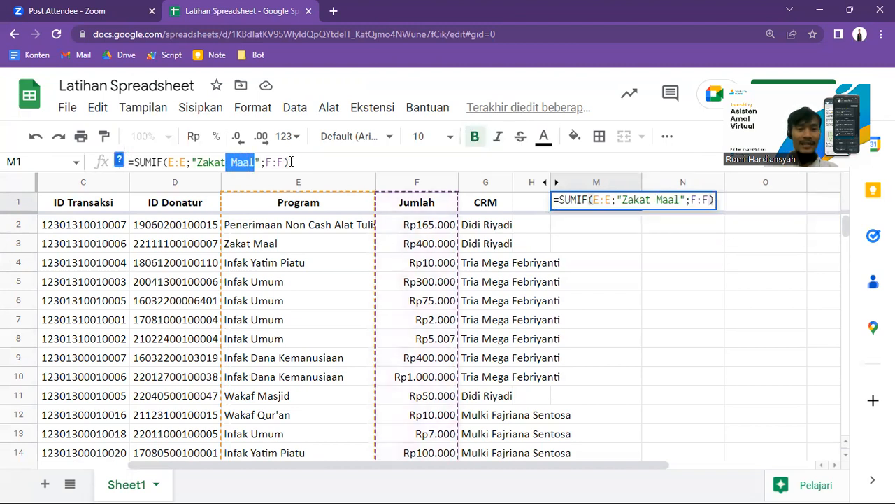
key(BackSpace)
key(BackSpace)
key(Return)
key(Up)
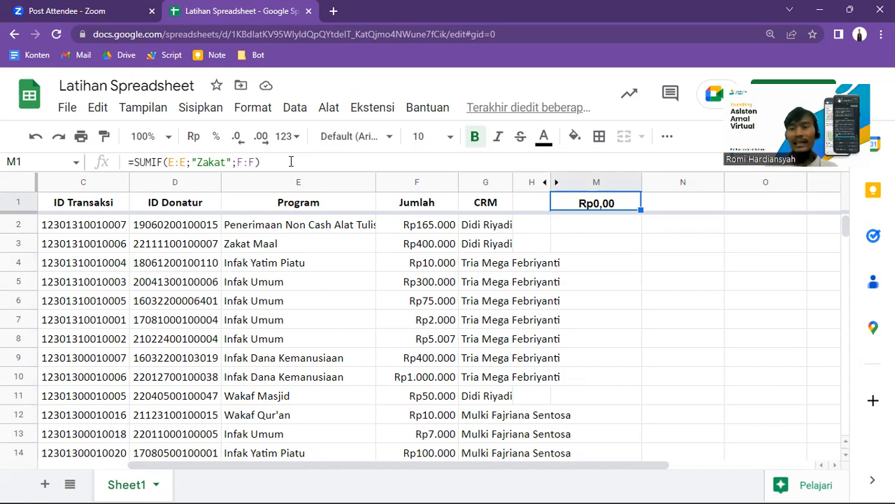
- Add an asterisk wildcard to the criterion in M1 so the formula reads =SUMIF(E:E;"Zakat*";F:F)
click(198, 162)
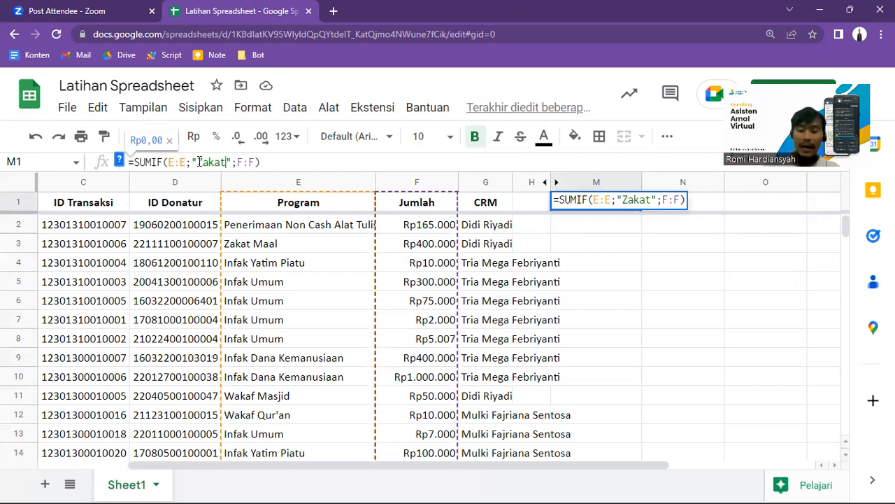
text(*)
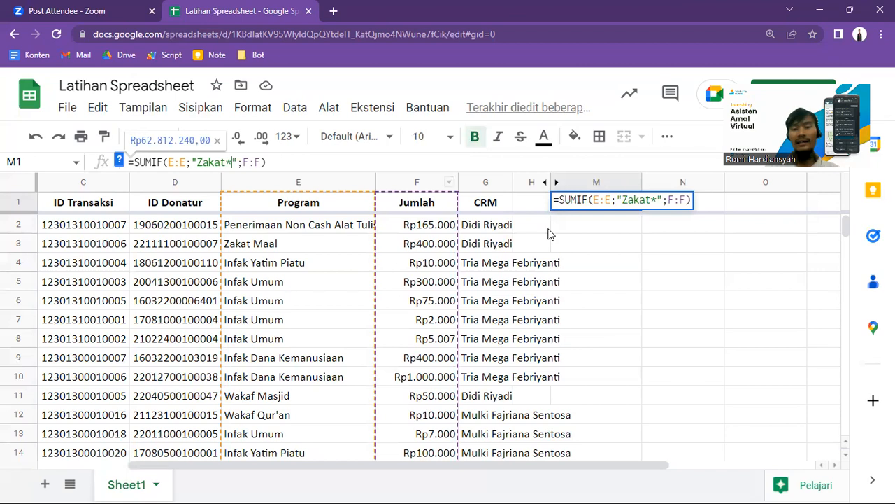
key(Return)
key(Up)
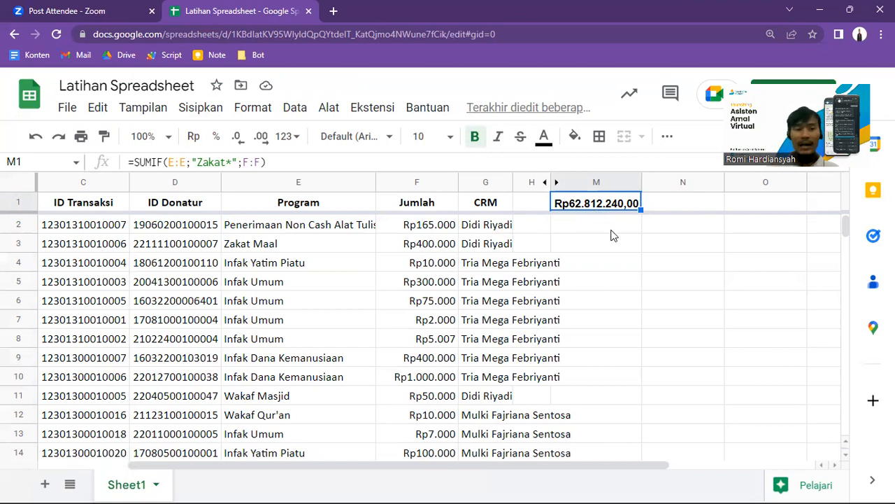
click(128, 229)
key(Left)
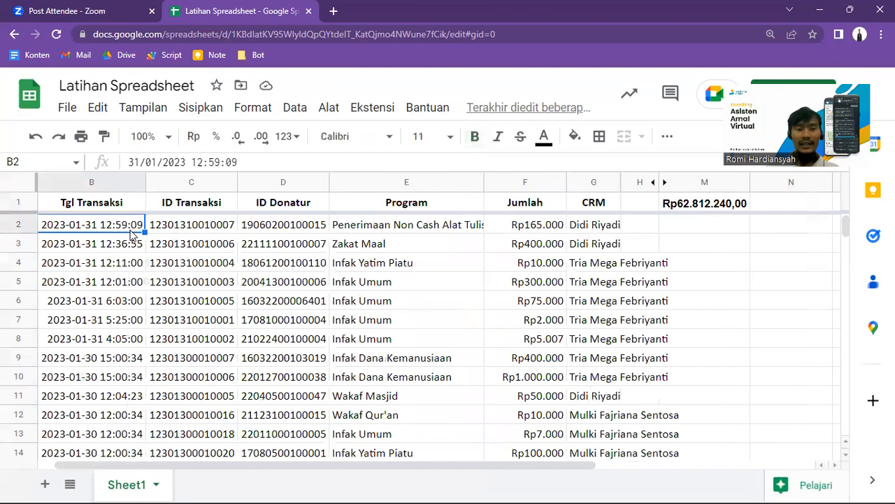
scroll(131, 230, left, 1)
key(Up)
key(Down)
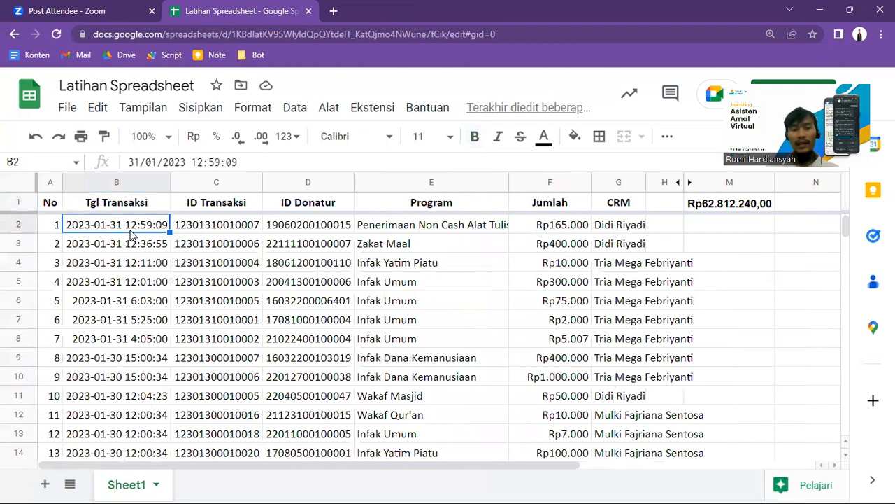
key(Right)
key(Right)
key(Right)
key(Right)
key(Right)
key(Right)
key(Right)
key(Up)
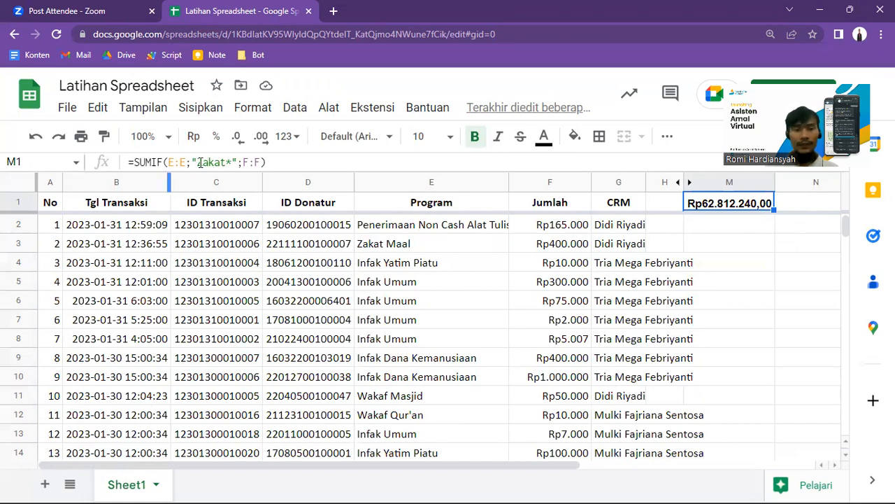
- Examine the "Zakat*" criterion and its asterisk in the M1 formula, leaving the formula as it is
drag(192, 162, 238, 162)
click(231, 162)
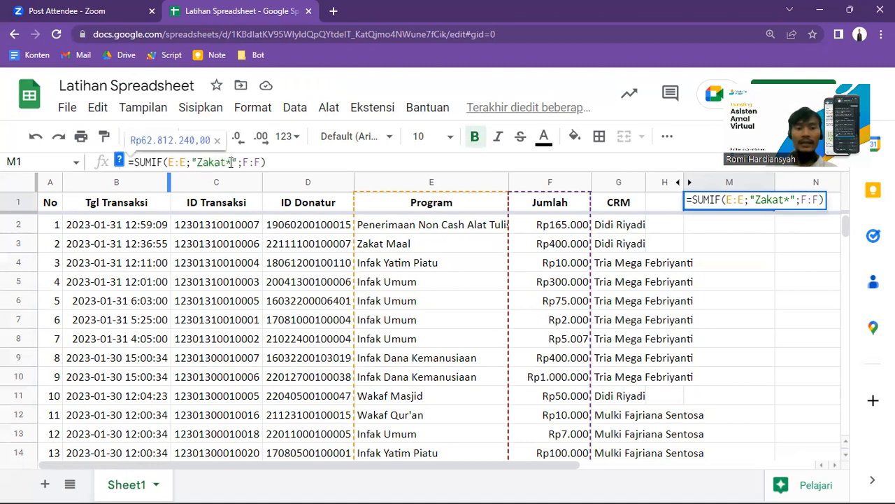
key(Return)
key(Up)
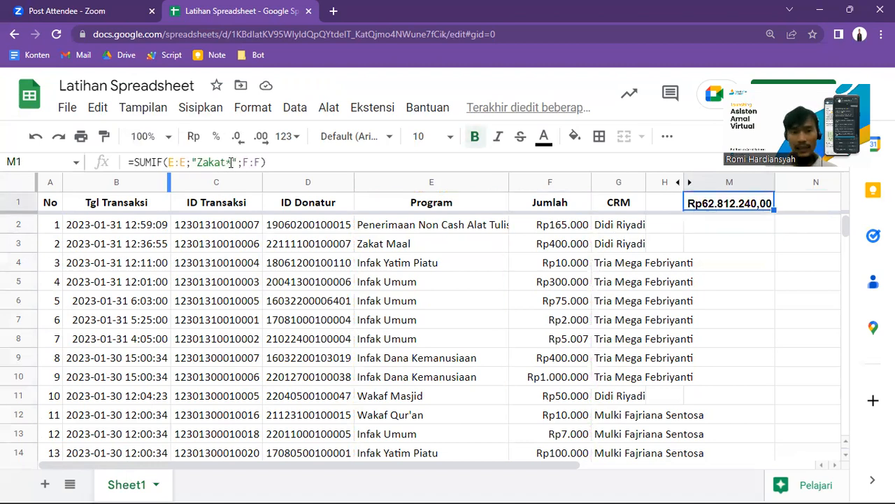
- Change the criterion in M1 so the formula reads =SUMIF(E:E;"Infak*";F:F)
drag(198, 162, 232, 162)
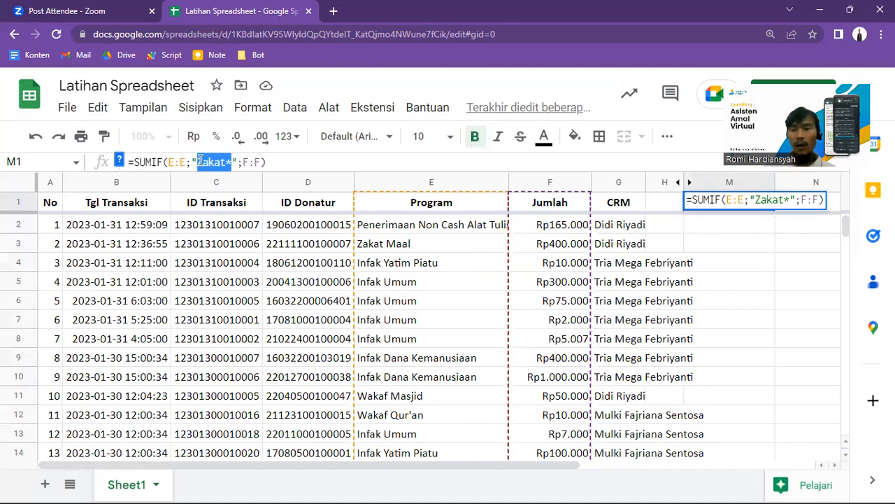
click(223, 162)
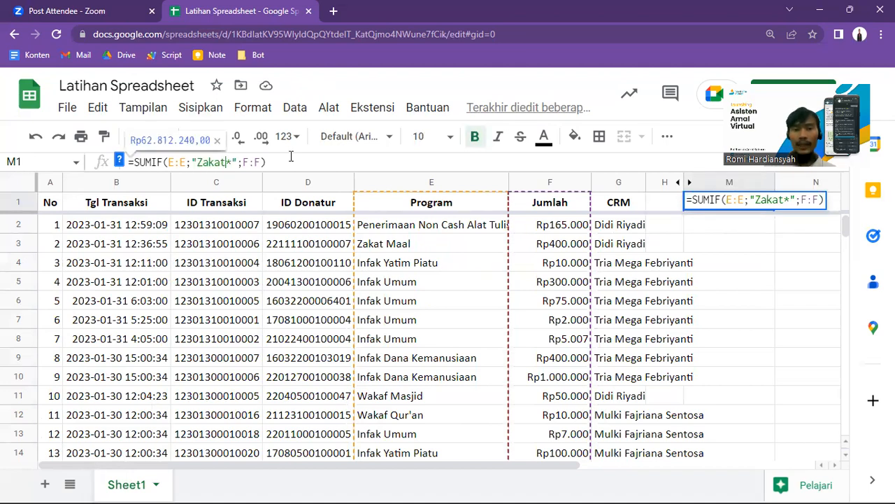
key(shift+Left)
key(shift+Left)
key(shift+Left)
key(shift+Left)
key(shift+Left)
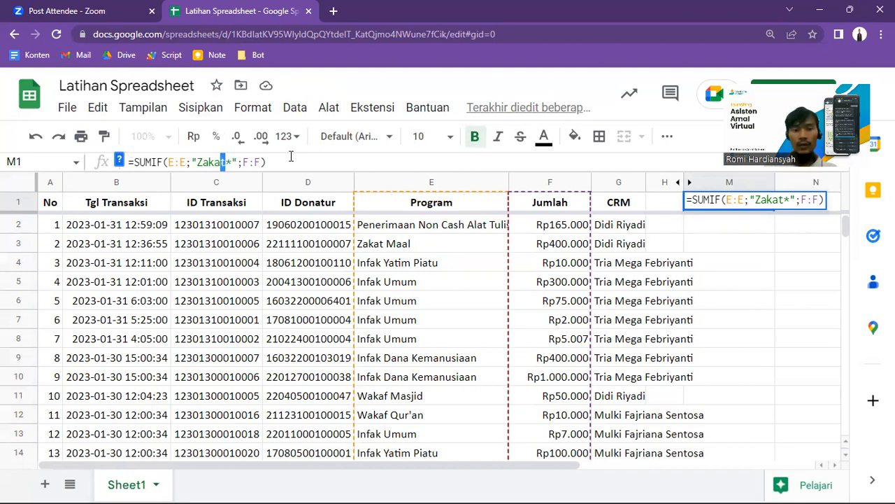
text(Infak)
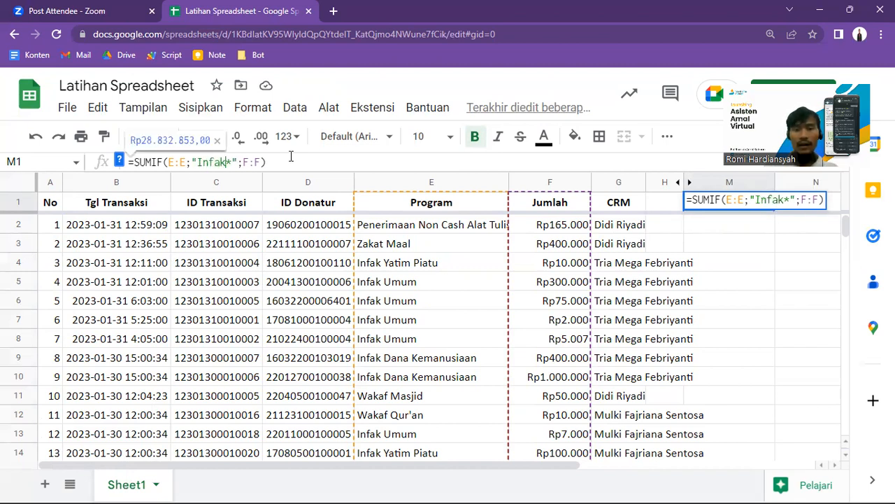
key(Return)
key(Up)
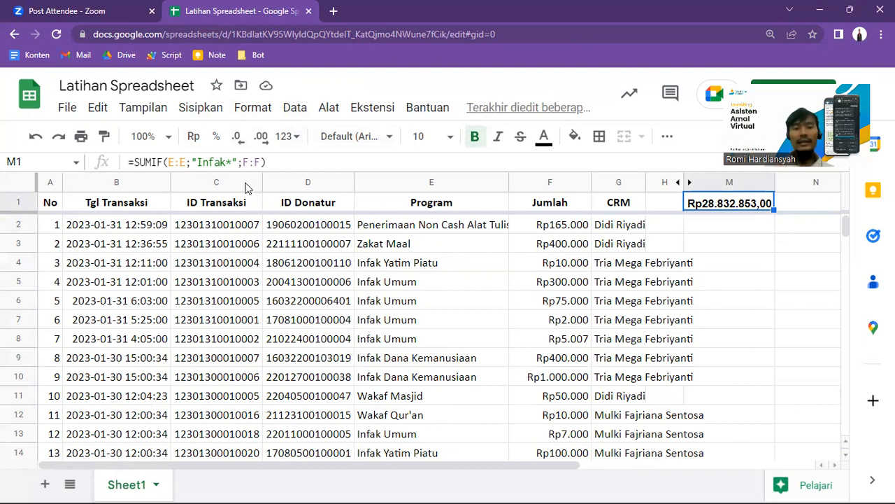
- Move the asterisk in M1 in front of the word so the formula reads =SUMIF(E:E;"*Infak";F:F)
click(228, 162)
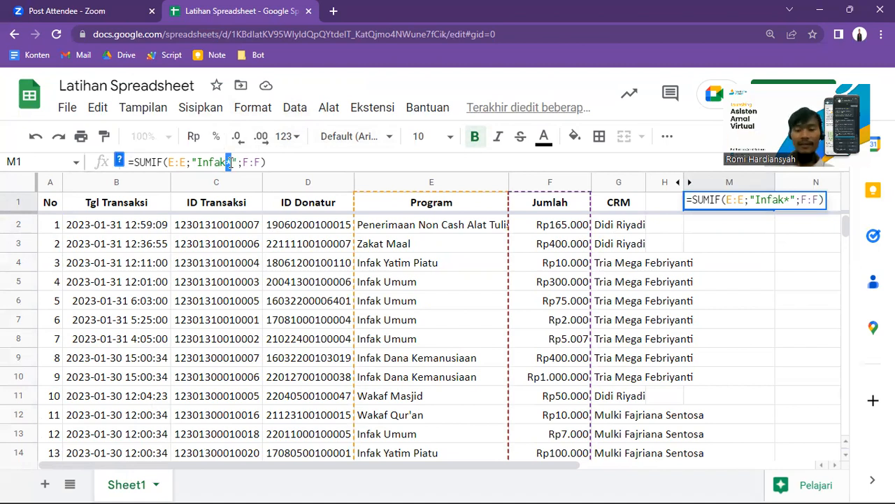
key(BackSpace)
key(Left)
key(Left)
key(Left)
key(Left)
key(Left)
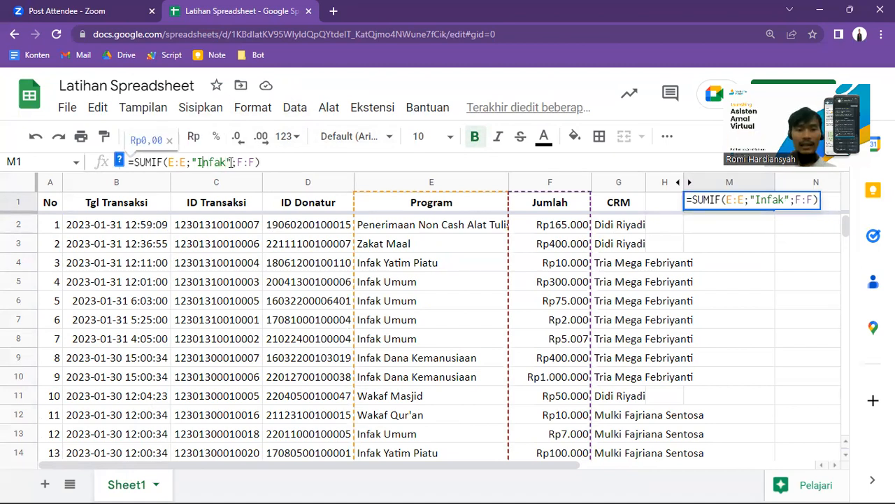
text(*)
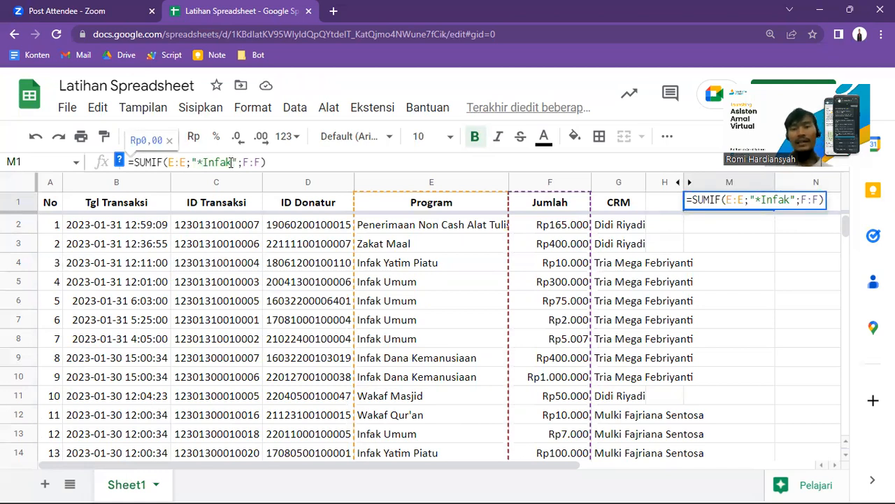
key(Return)
key(Up)
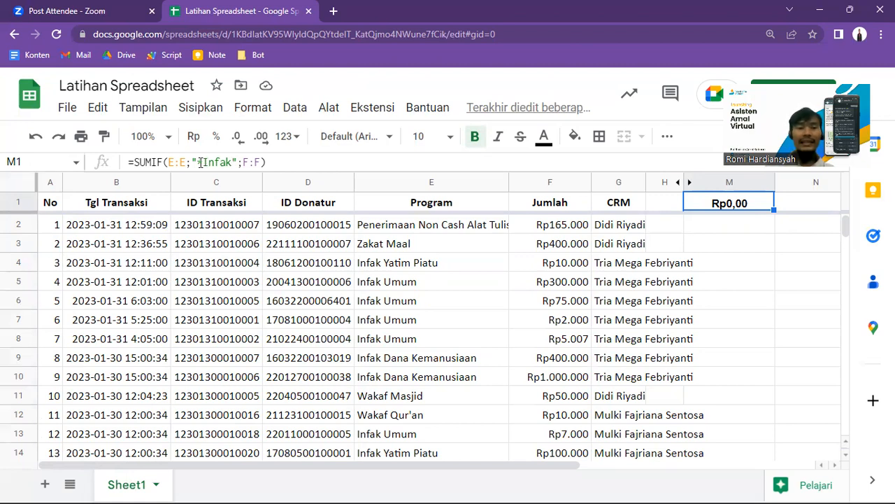
click(200, 163)
text(*)
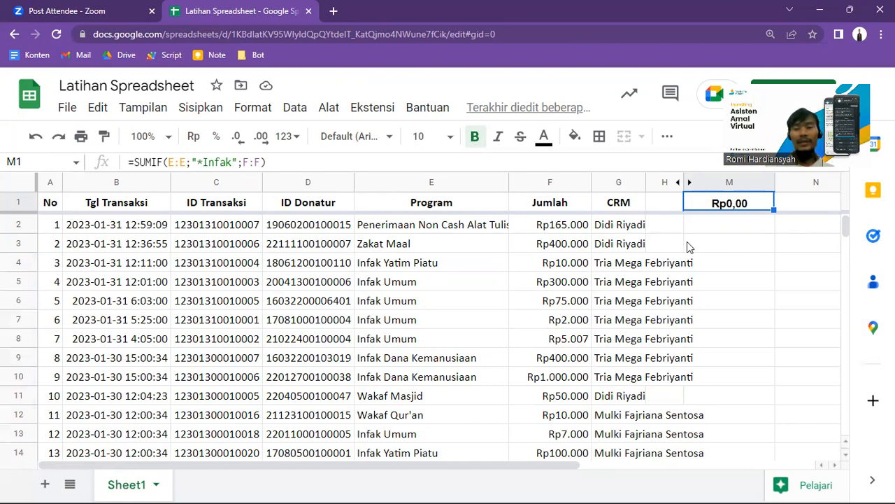
- Reorder the program name in cell E4 so it reads "Yatim Piatu Infak"
click(400, 265)
click(164, 162)
key(shift+End)
key(ctrl+c)
key(Delete)
key(Home)
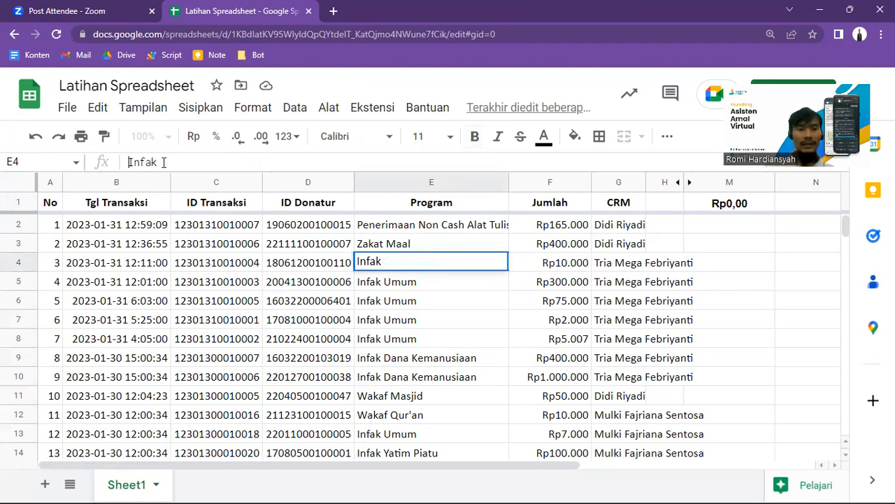
key(ctrl+v)
key(Return)
key(Up)
key(Right)
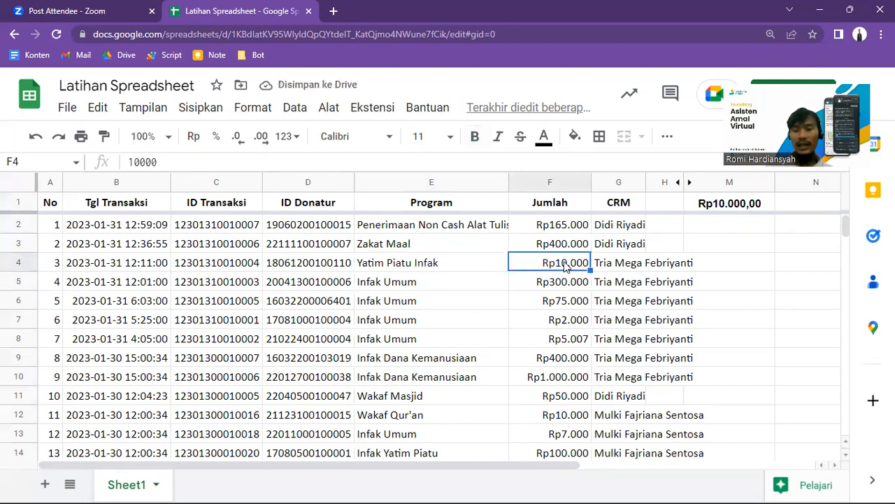
click(438, 265)
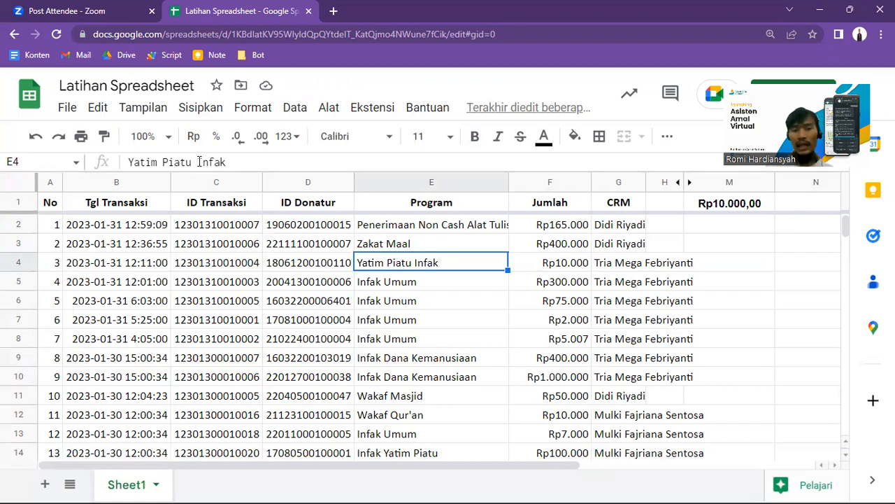
- Change the criterion in M1 to lowercase so the formula reads =SUMIF(E:E;"*infak";F:F)
click(735, 211)
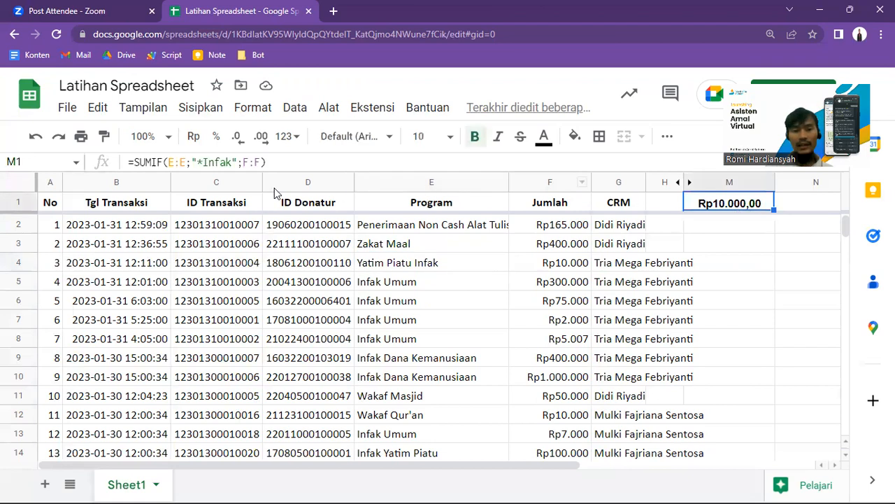
click(200, 162)
text(*)
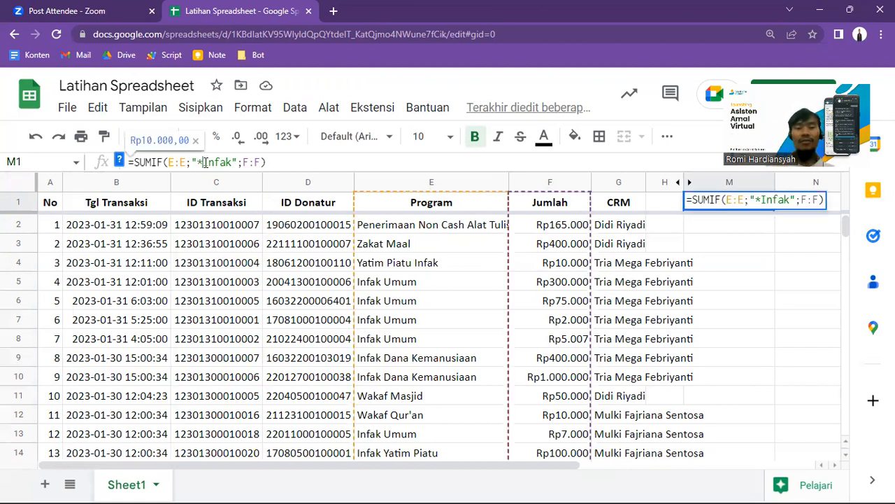
key(Return)
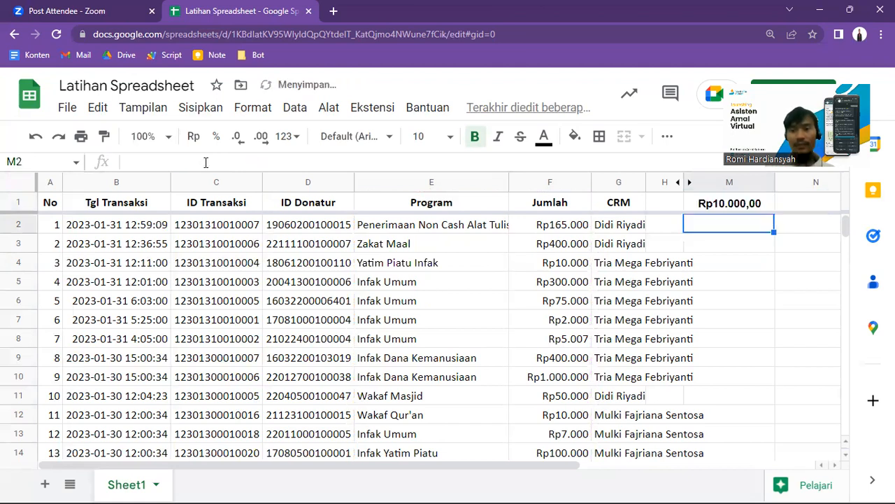
key(Up)
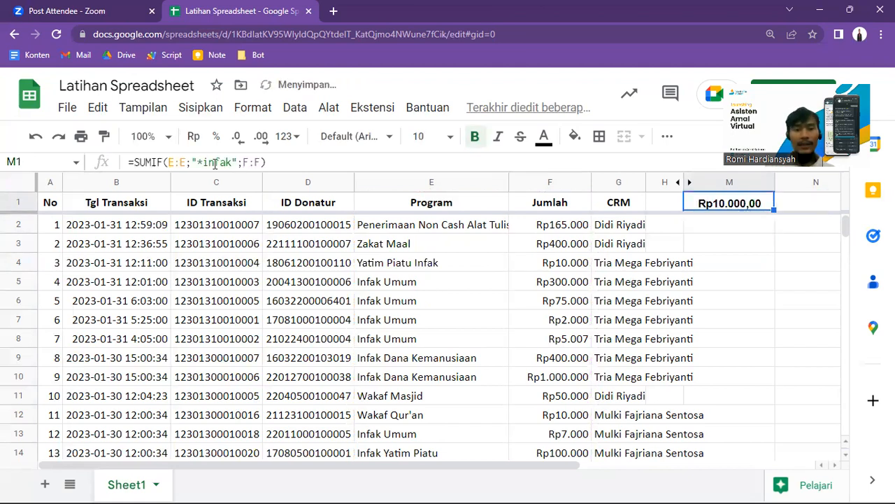
- Replace the criterion in M1 with "zakat*" so the formula reads =SUMIF(E:E;"zakat*";F:F)
click(206, 162)
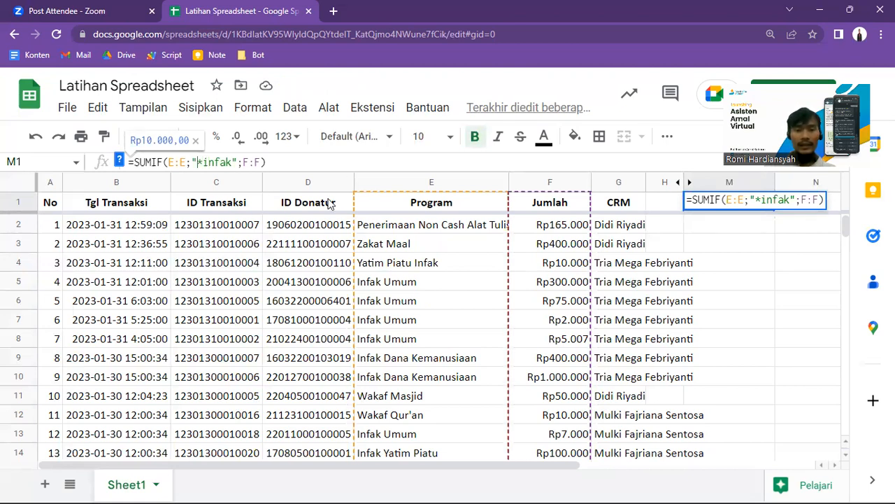
key(shift+Right)
key(shift+Right)
key(shift+Right)
key(shift+Right)
key(shift+Right)
key(shift+Right)
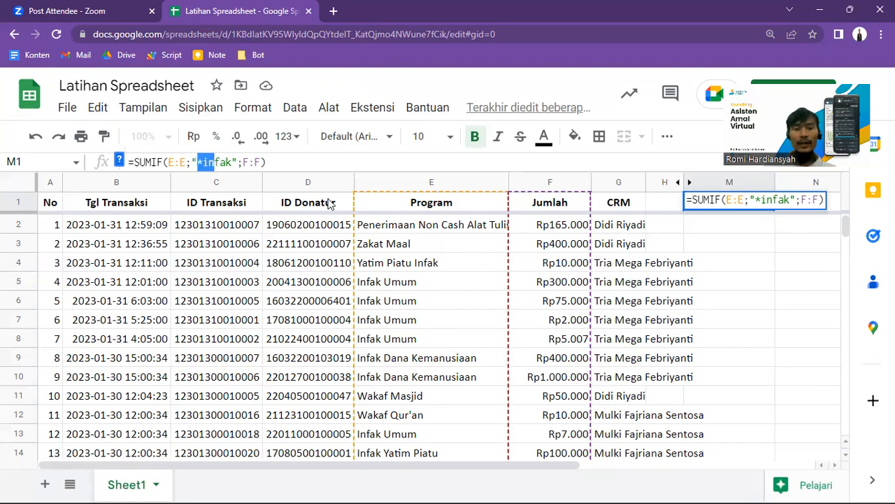
text(zakat)
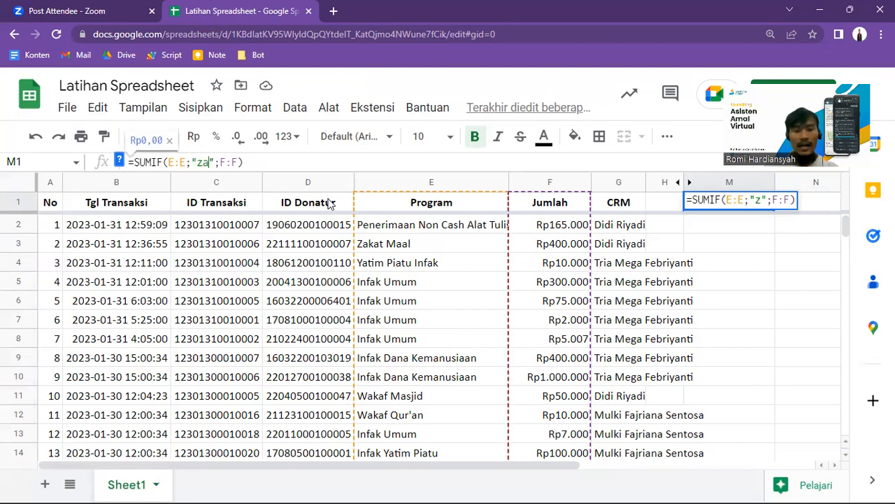
text(*)
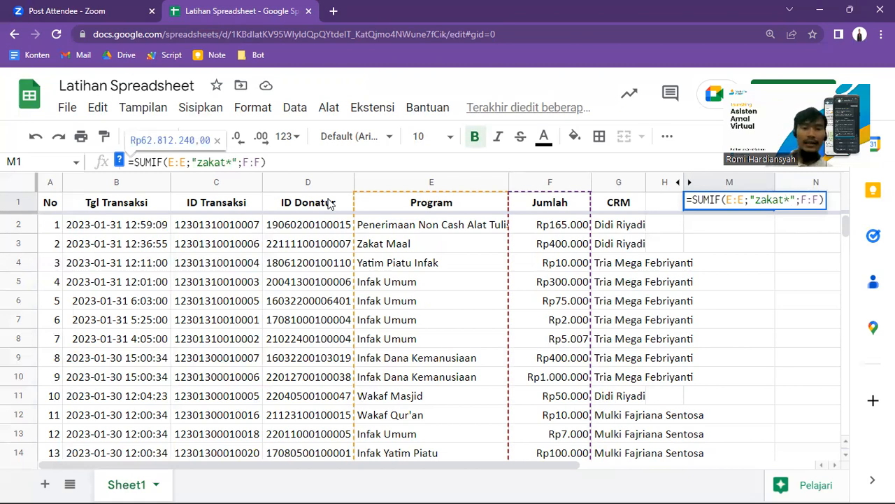
key(Return)
key(Up)
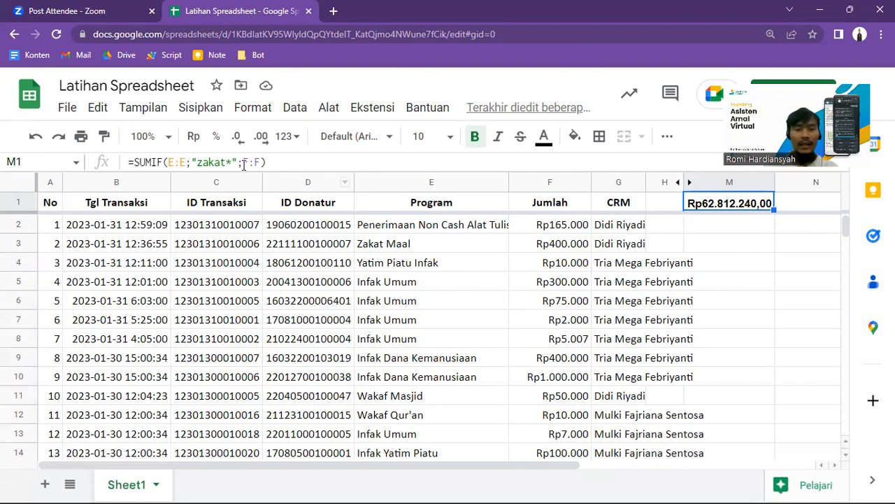
- Add a leading asterisk to the criterion in M1 so the formula reads =SUMIF(E:E;"*zakat*";F:F)
click(195, 161)
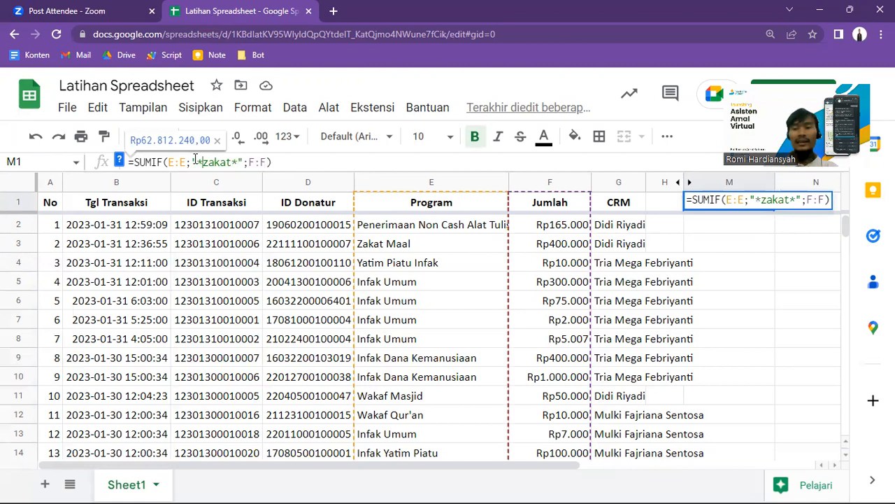
key(Return)
key(Up)
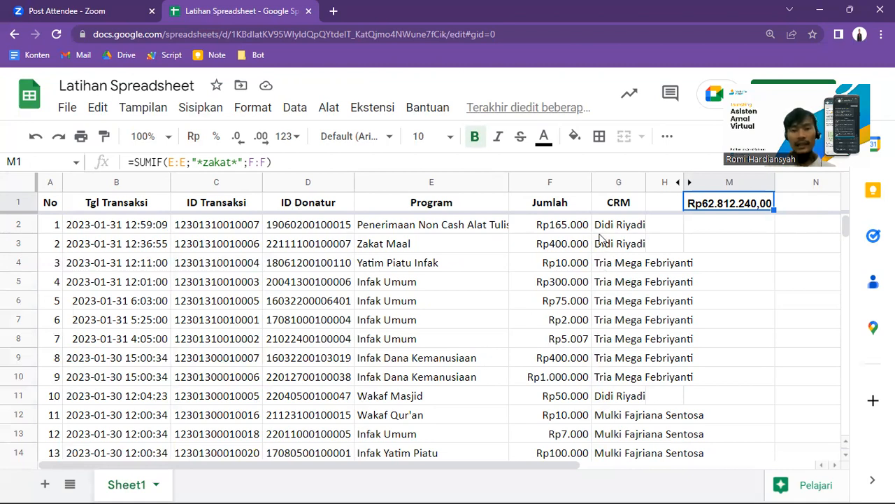
click(711, 225)
text(Cou)
key(BackSpace)
key(BackSpace)
key(BackSpace)
text(-COUN)
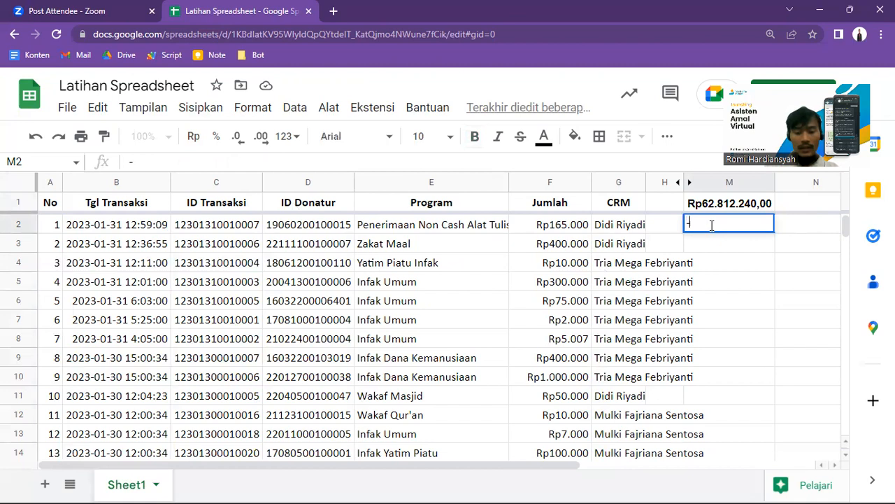
key(BackSpace)
key(BackSpace)
key(BackSpace)
key(BackSpace)
key(BackSpace)
- Count the Zakat transactions in cell M2 with the formula =COUNTIF(E:E;"Zakat*") and compare it with the SUMIF in M1
text(=count)
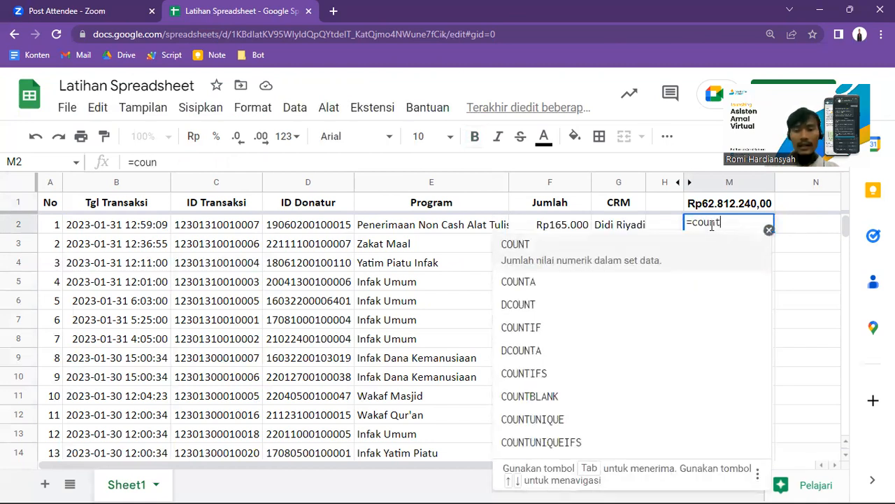
key(Down)
key(Down)
key(Down)
key(Tab)
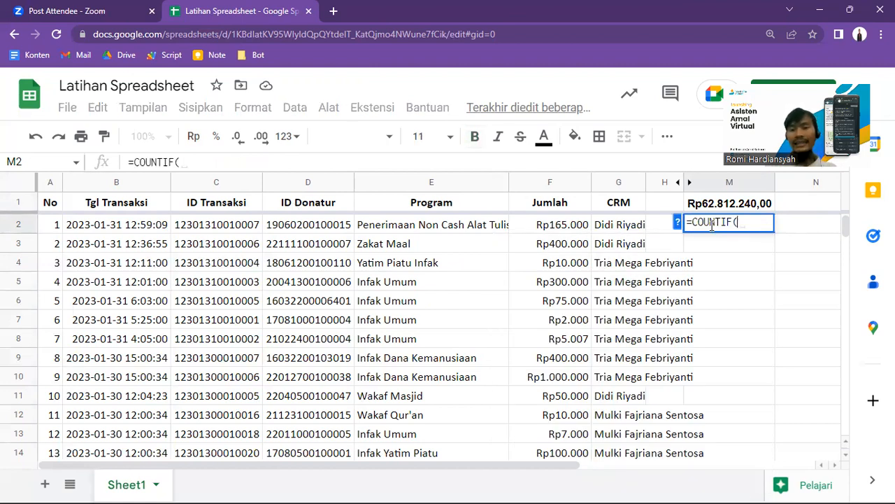
click(442, 188)
text(;)
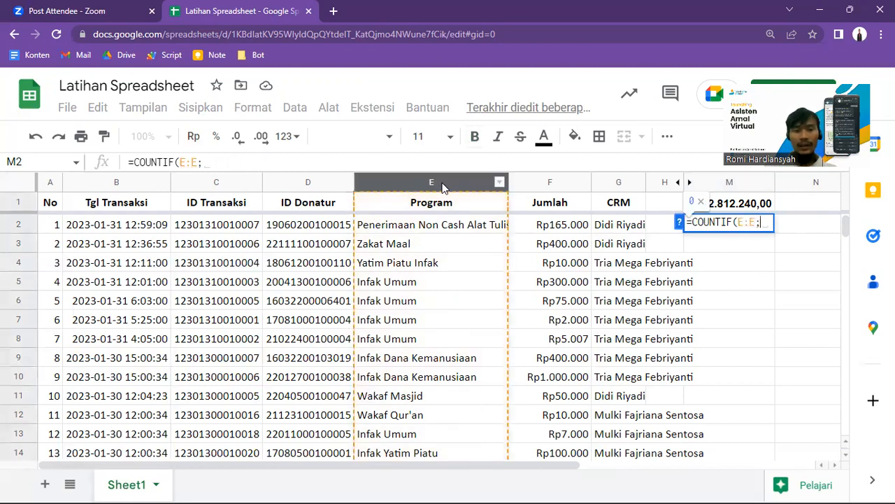
text(")
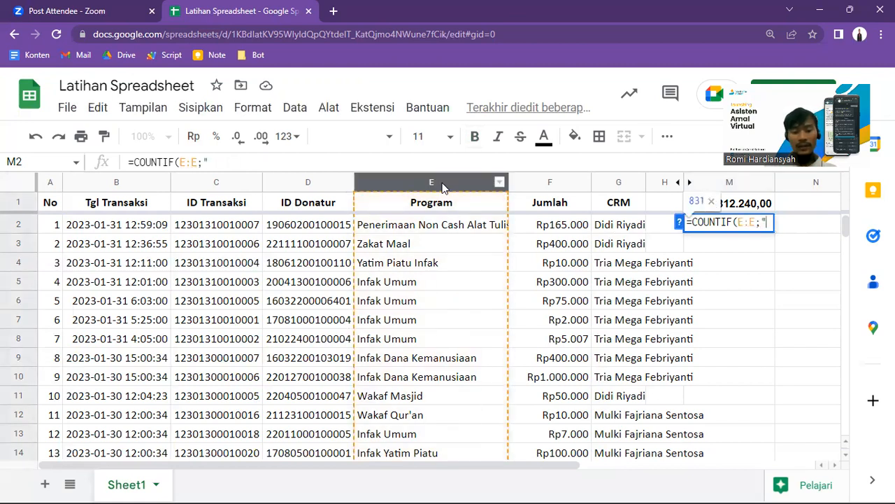
text(Zakat)
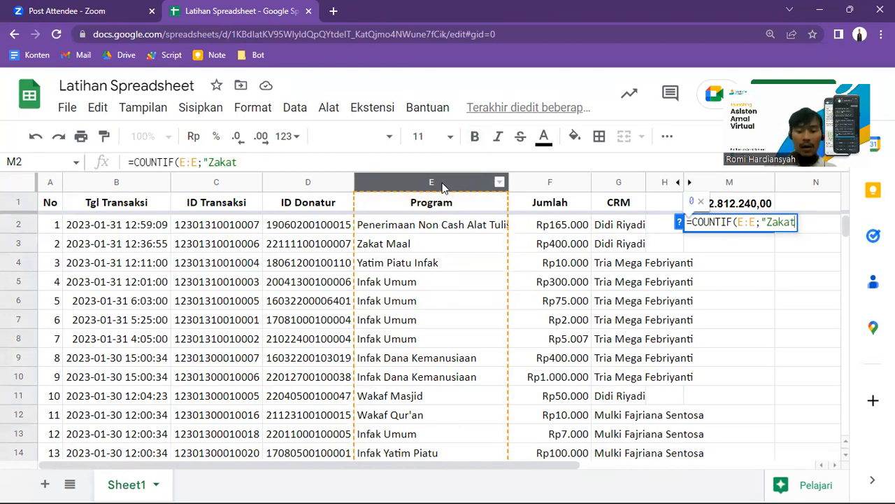
text(*)
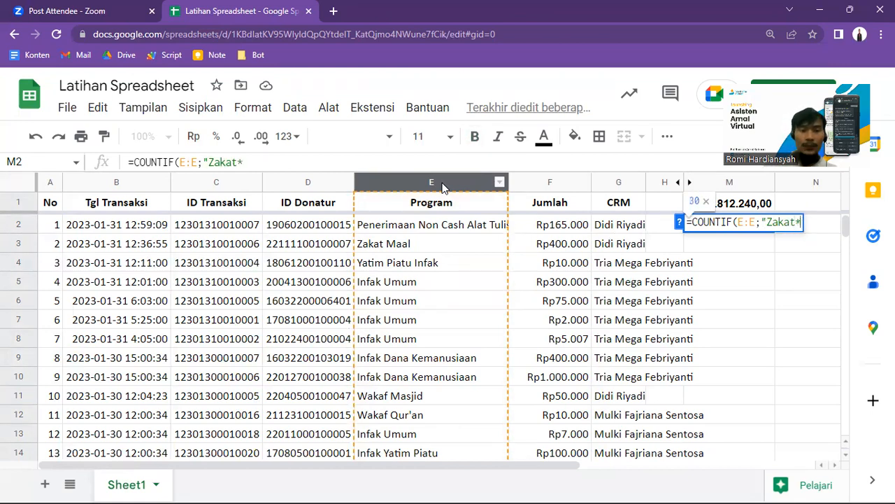
text("))
key(Return)
key(Up)
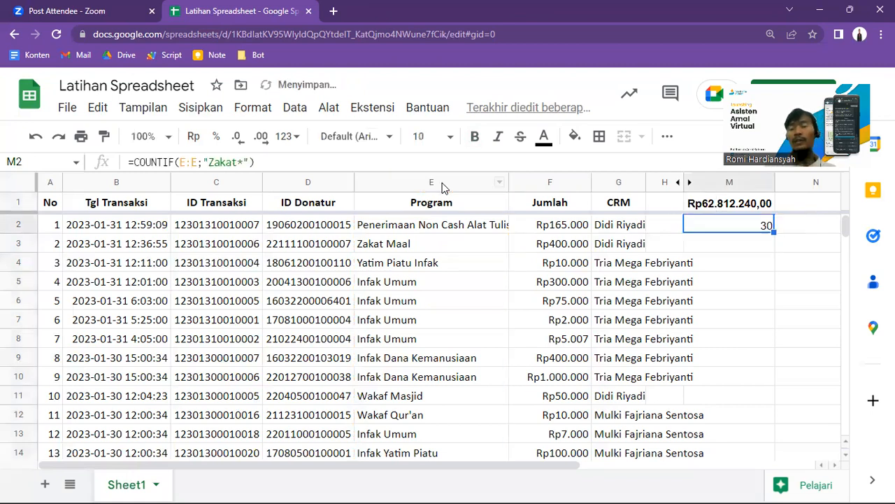
key(Up)
key(Down)
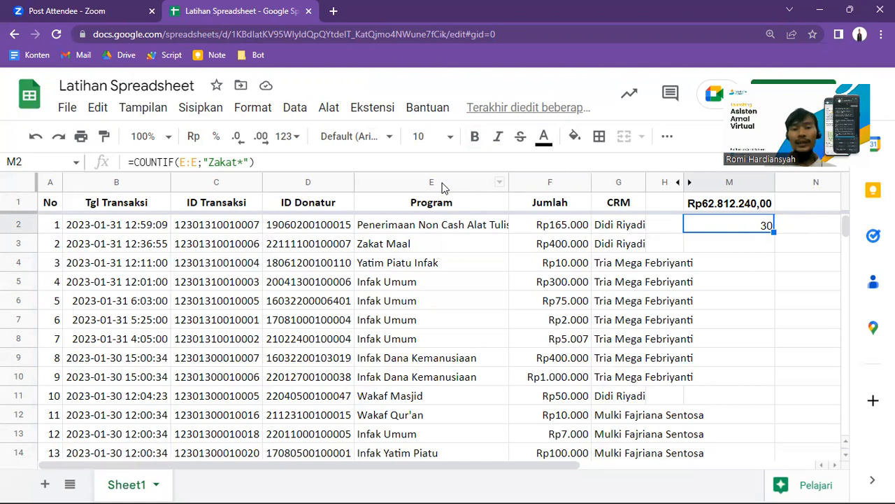
key(Up)
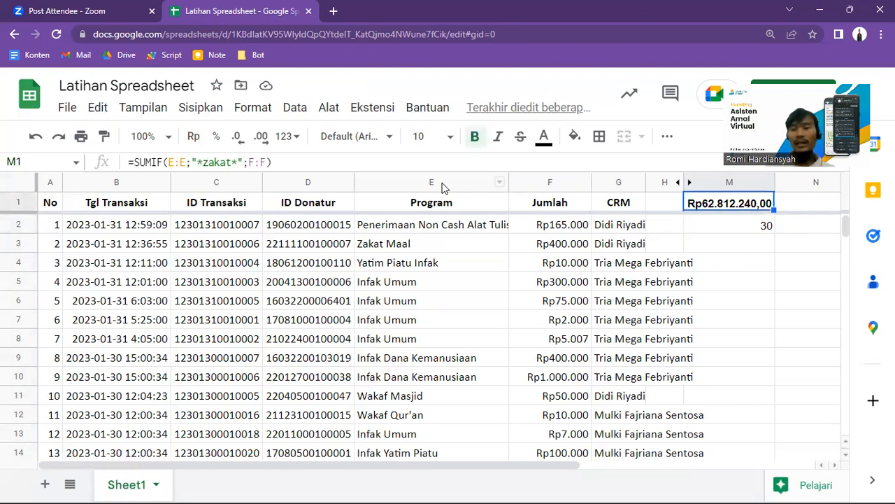